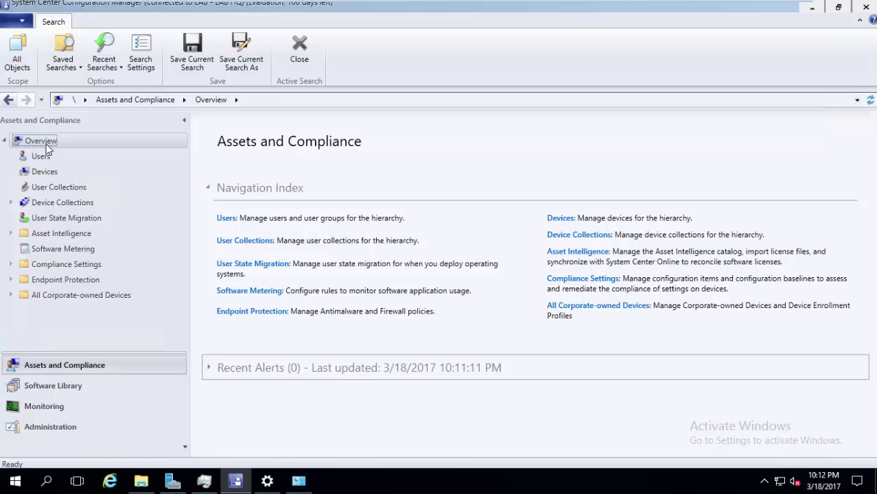
Check the Software Metering page of the Default Client Settings under Administration, and close it without changes
left_click(61, 433)
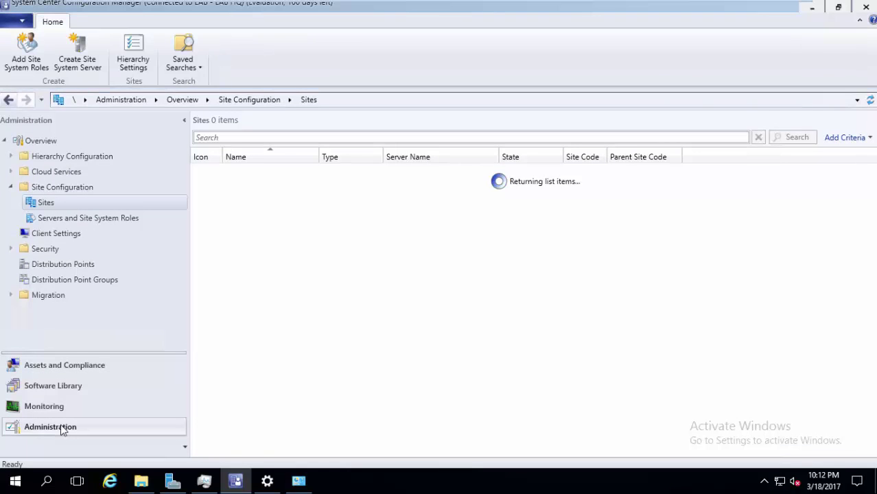
left_click(87, 236)
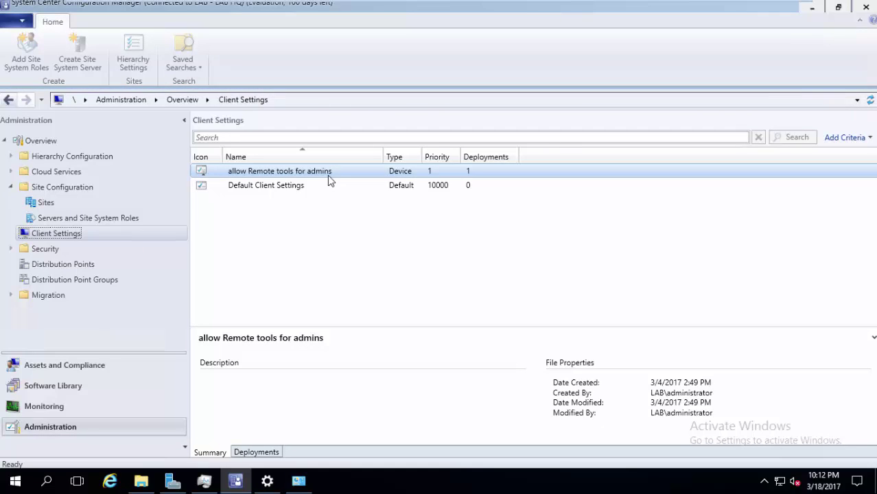
left_click(319, 186)
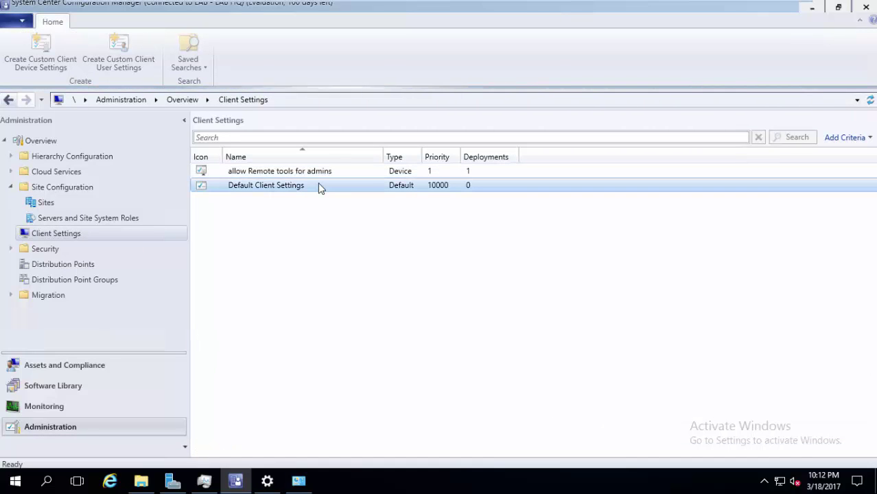
double_click(319, 187)
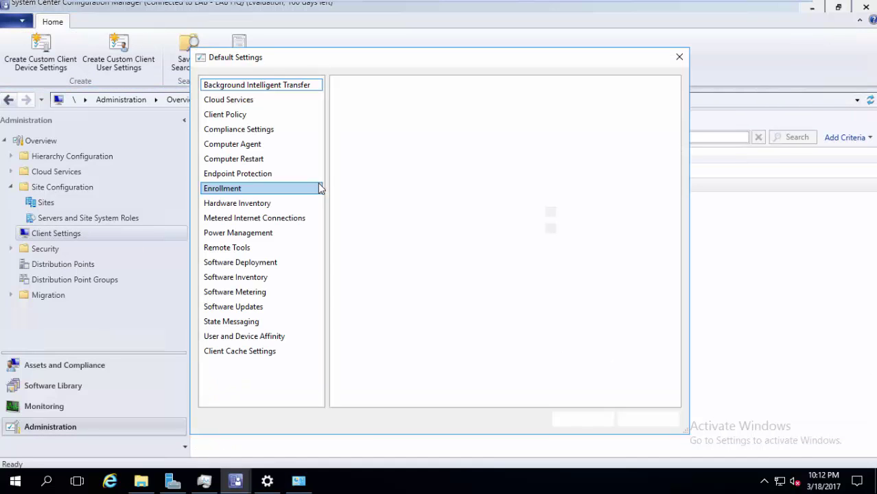
left_click(249, 297)
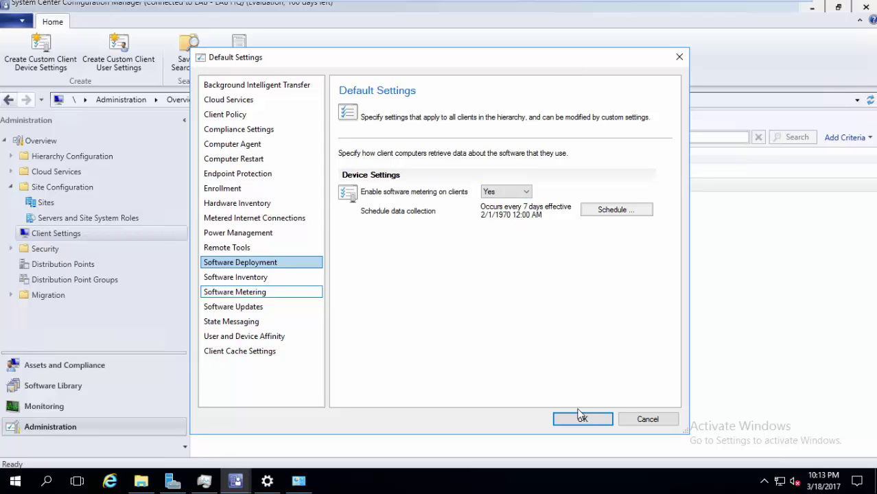
left_click(643, 419)
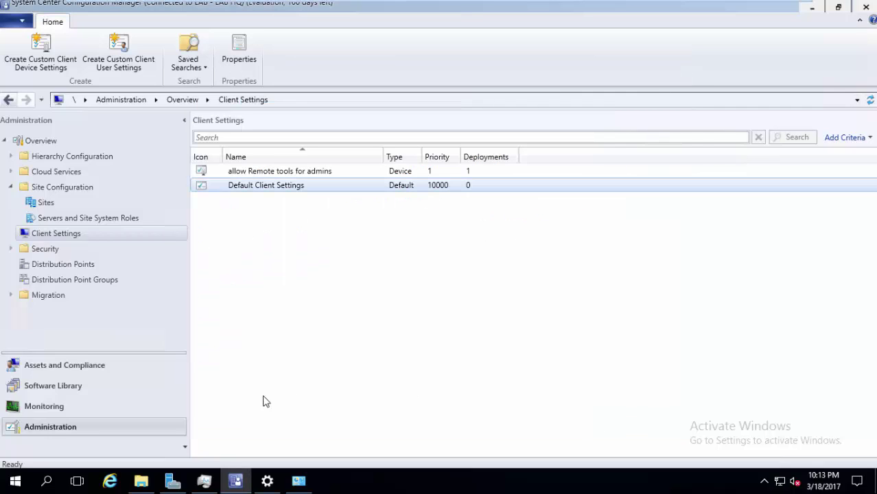
Open the Software Metering rules under Assets and Compliance and widen the Name column to read the rule names
left_click(110, 371)
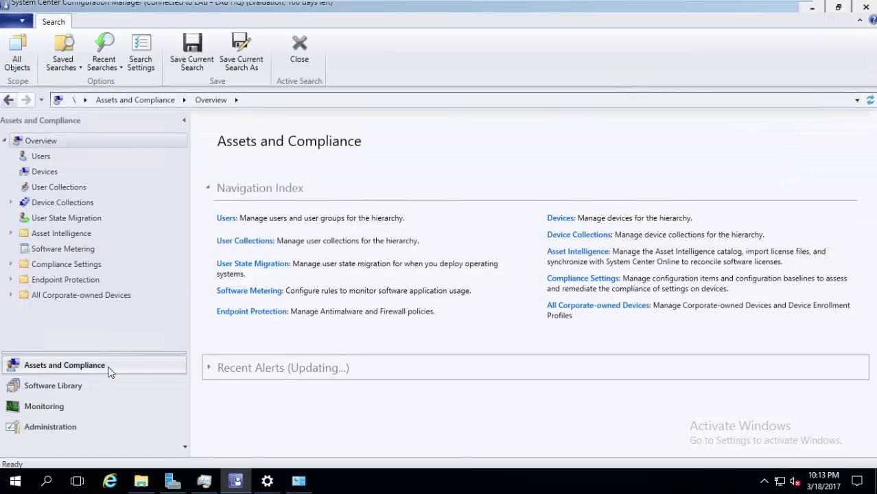
left_click(36, 255)
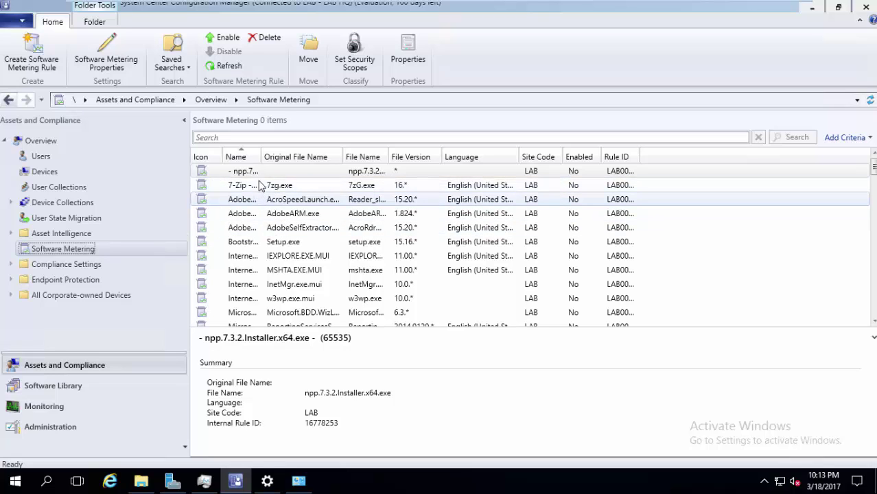
left_click_drag(260, 157, 354, 151)
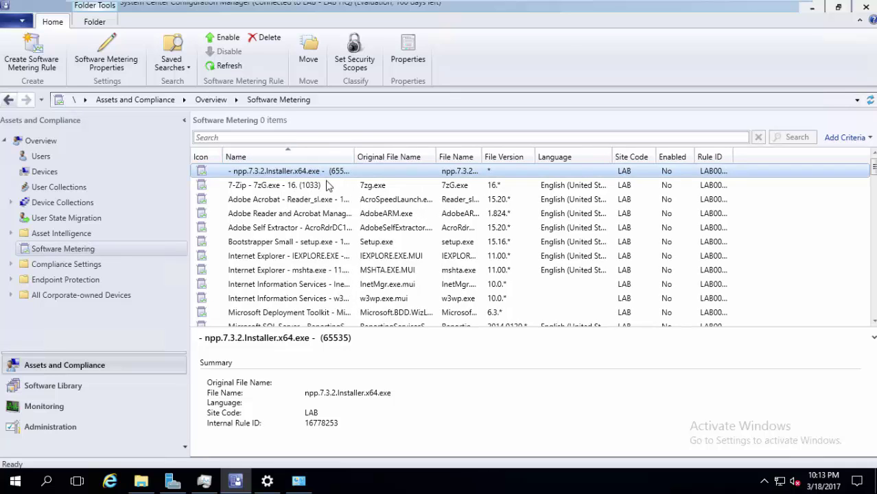
left_click(327, 186)
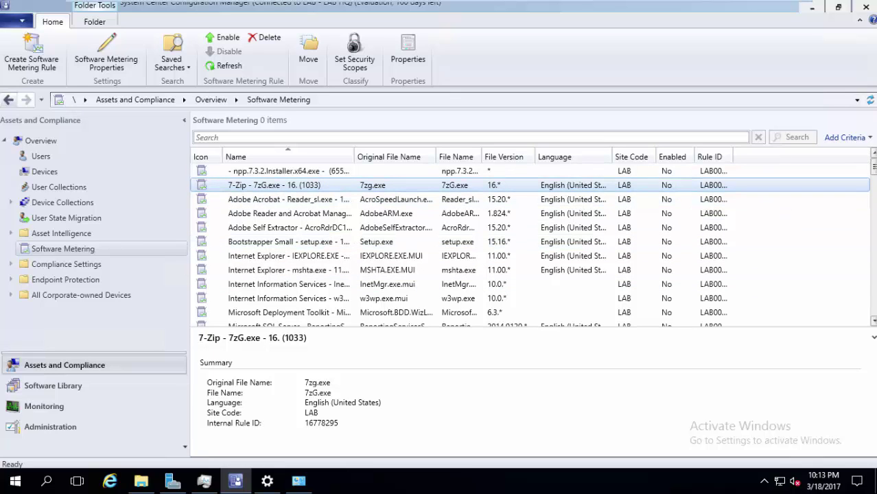
mouse_move(872, 168)
left_mouse_down()
mouse_move(848, 302)
mouse_move(846, 327)
mouse_move(856, 333)
mouse_move(874, 168)
left_mouse_up()
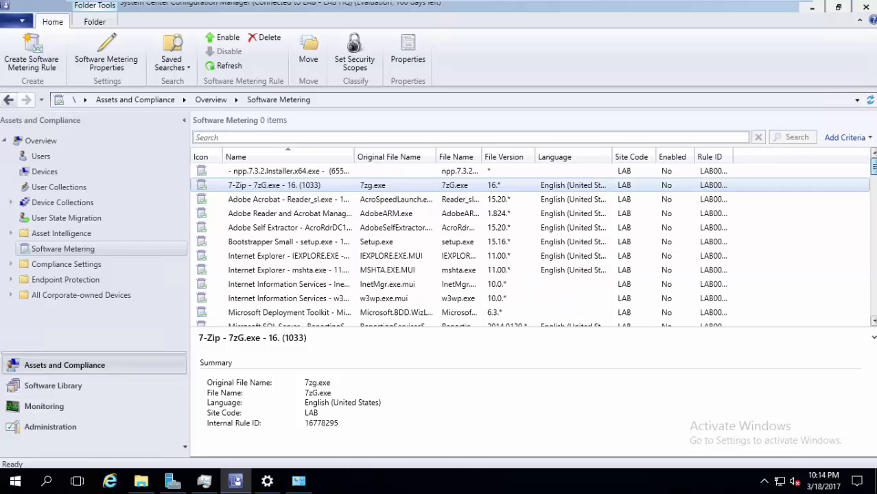
Review the data retention and automatic rule creation options in the Software Metering Properties
left_click(129, 251)
right_click(129, 251)
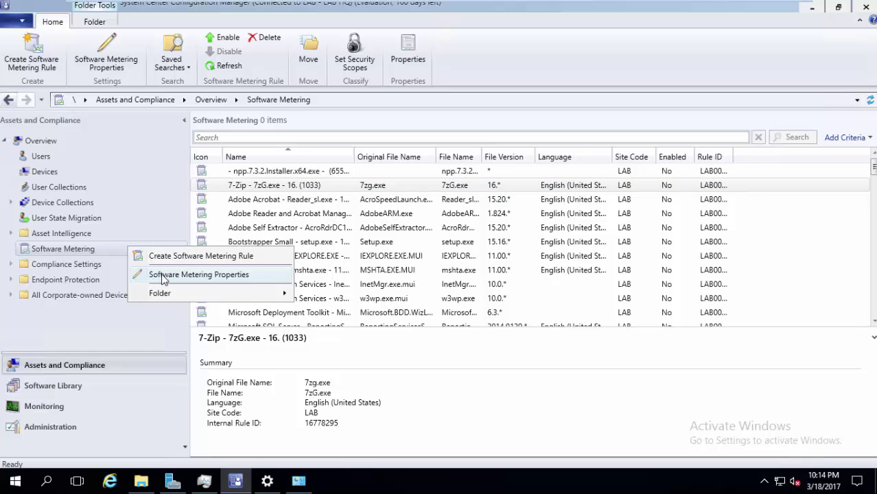
left_click(164, 276)
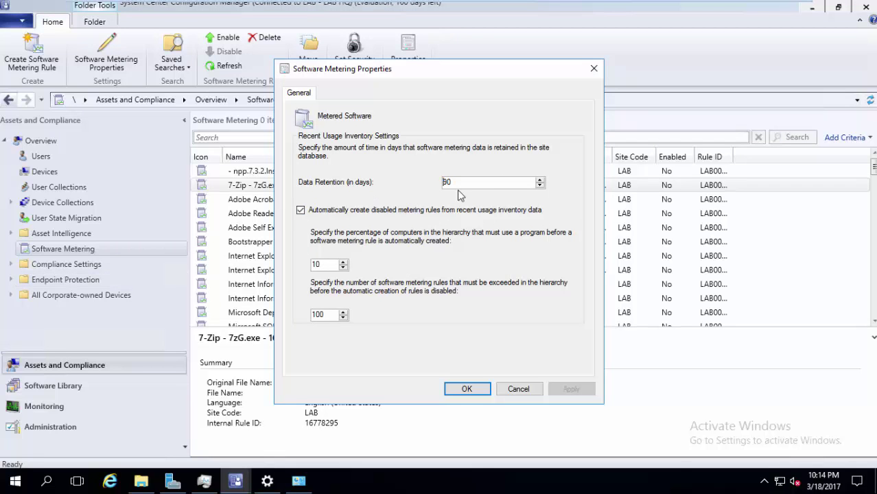
left_click_drag(466, 186, 442, 184)
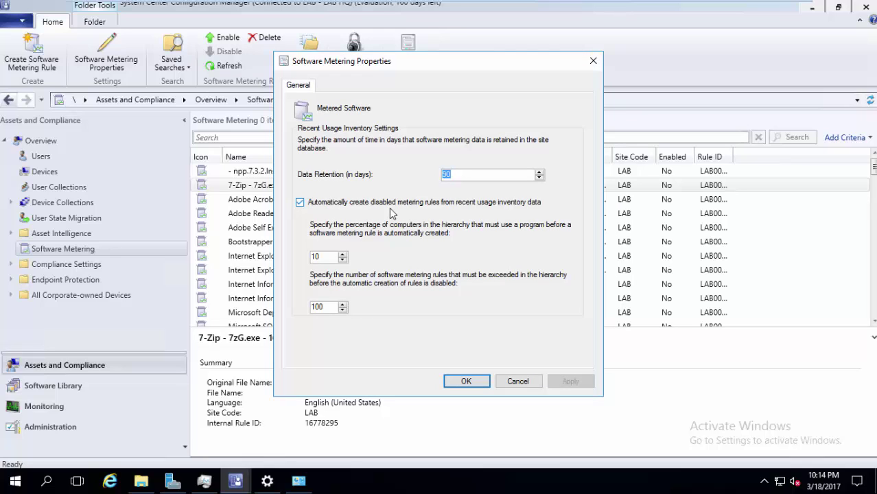
left_click(476, 385)
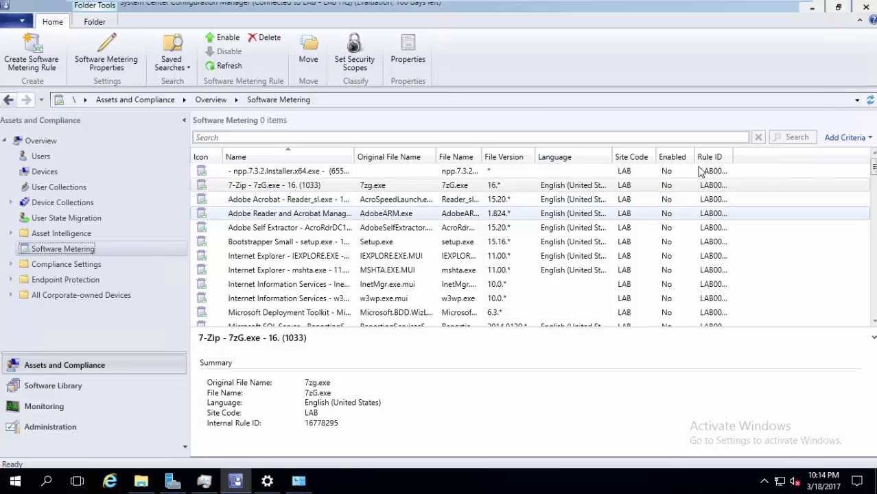
Enable the metering rules for 7-Zip (7zG.exe) and Internet Explorer (IEXPLORE.EXE)
left_click(676, 187)
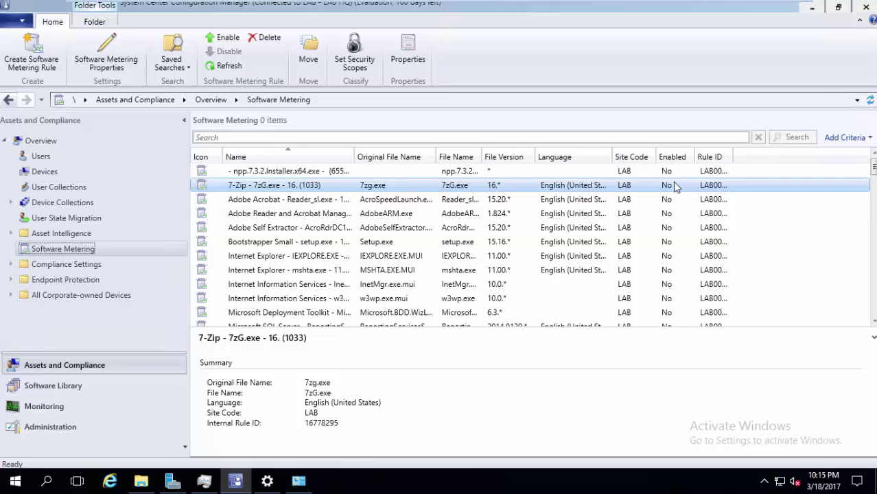
left_click(495, 200)
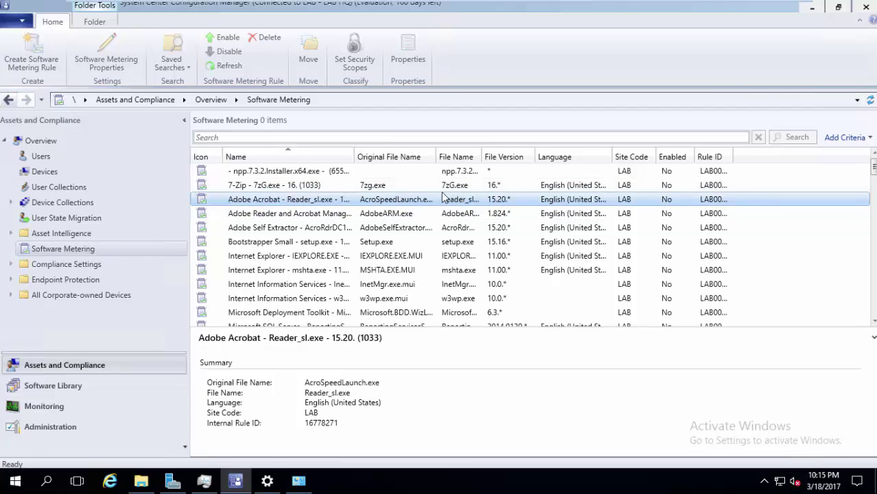
left_click(430, 188)
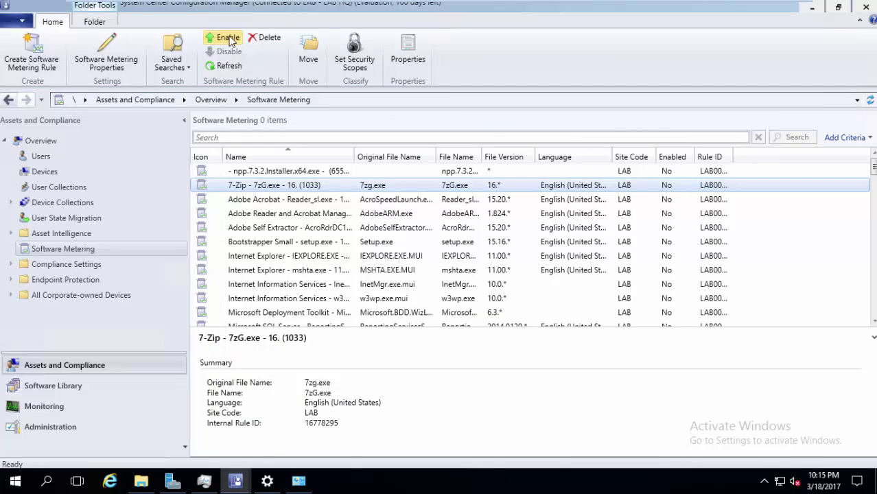
left_click(230, 39)
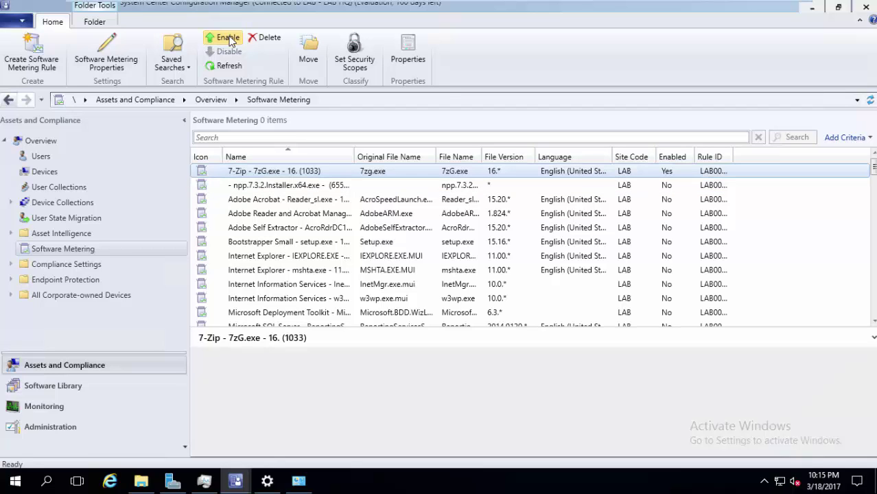
left_click(302, 255)
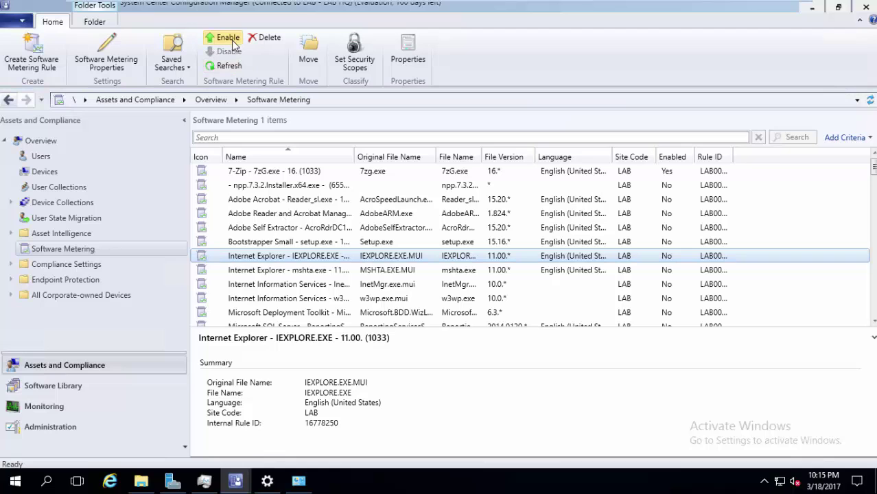
left_click(232, 42)
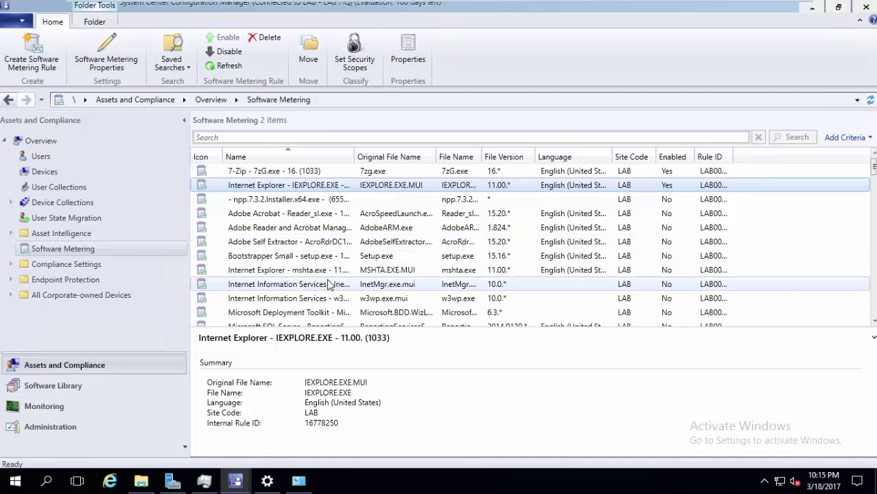
scroll(330, 285, "down", 2)
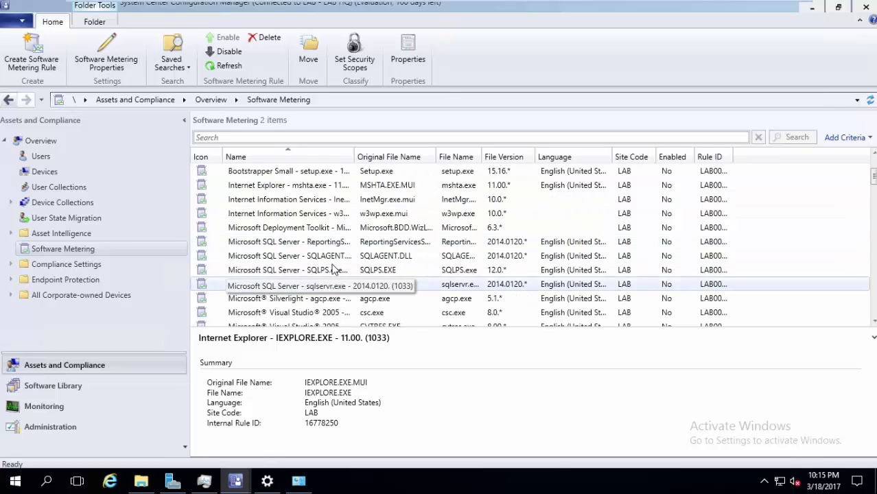
scroll(334, 268, "up", 2)
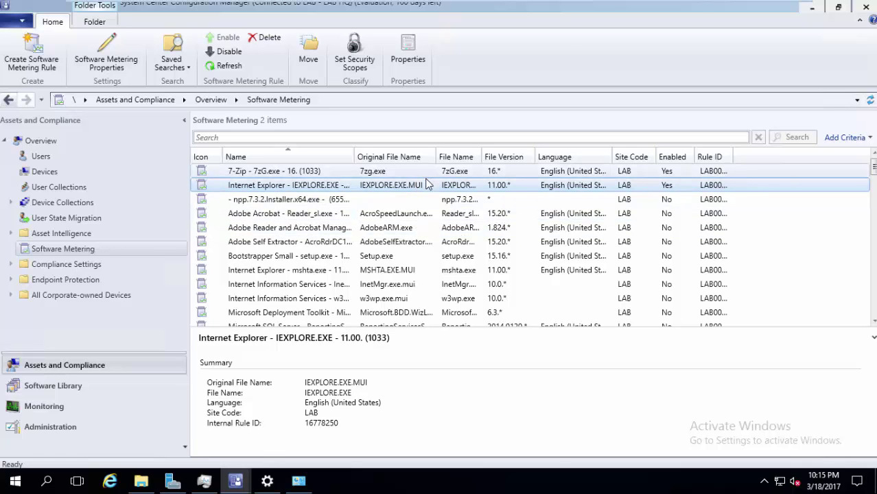
Start a new software metering rule and name it CALC
right_click(155, 248)
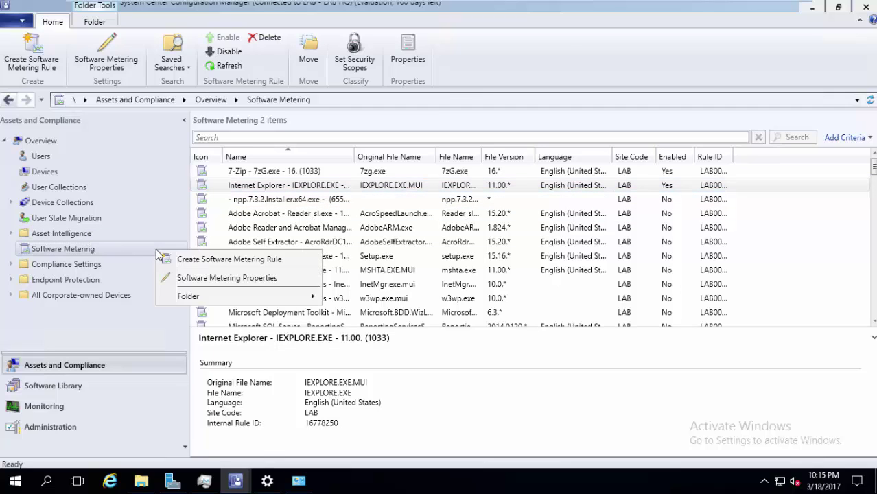
left_click(178, 265)
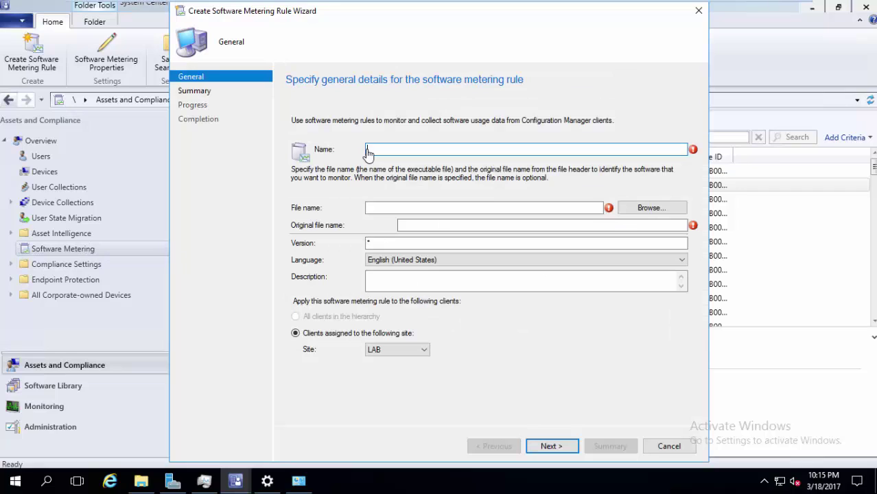
type("Calc")
key("BackSpace")
key("BackSpace")
key("BackSpace")
type("ALC")
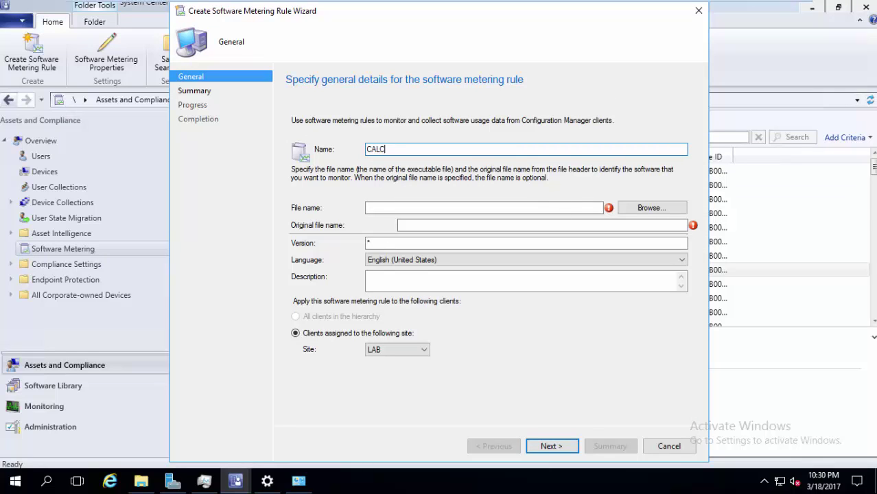
Browse for the rule's executable file and open the Windows folder on Local Disk (C:)
left_click(650, 208)
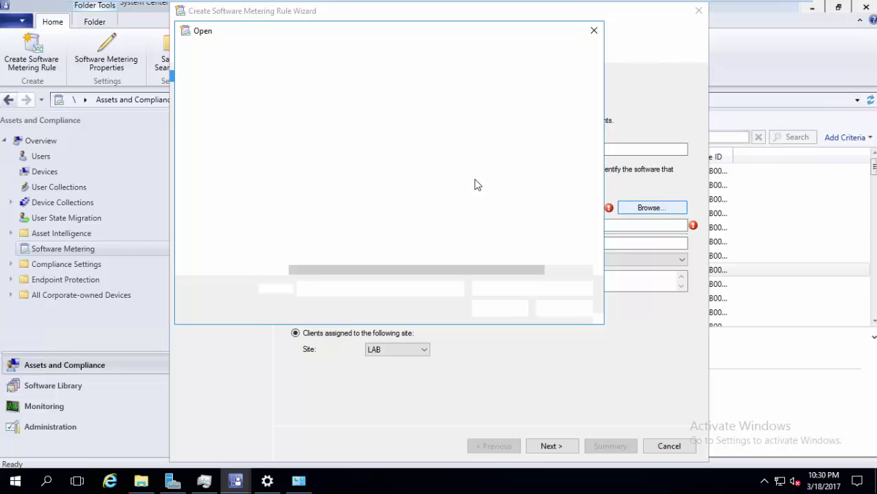
scroll(251, 222, "down", 3)
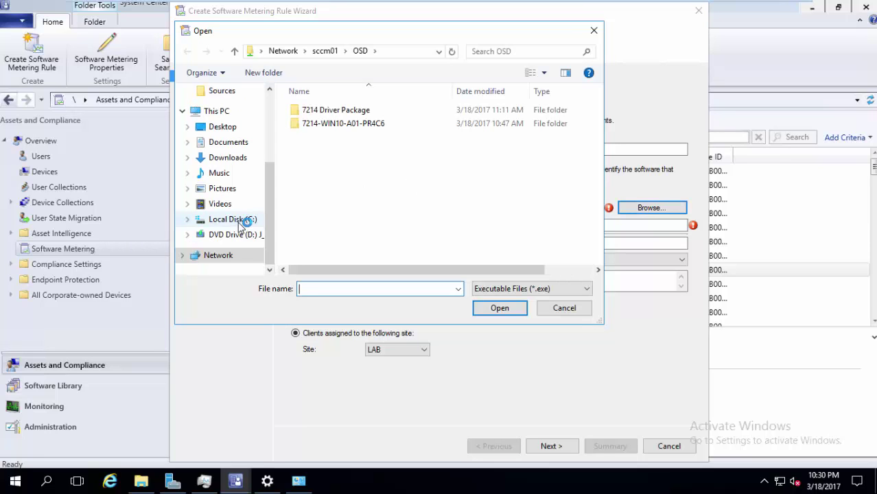
left_click(239, 222)
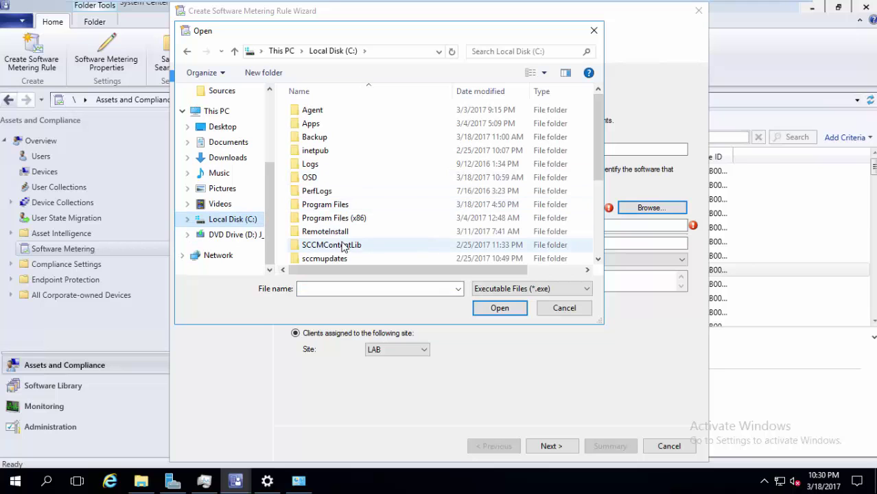
left_click(343, 247)
scroll(343, 245, "down", 2)
scroll(347, 212, "down", 1)
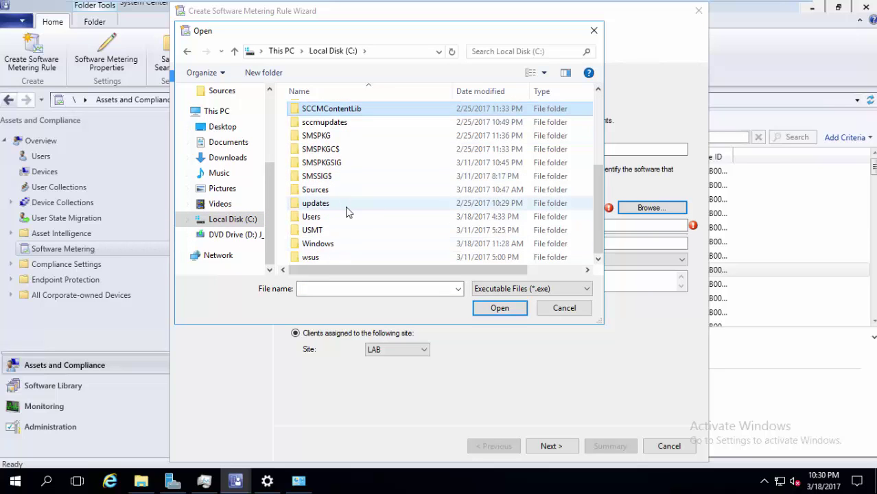
double_click(346, 245)
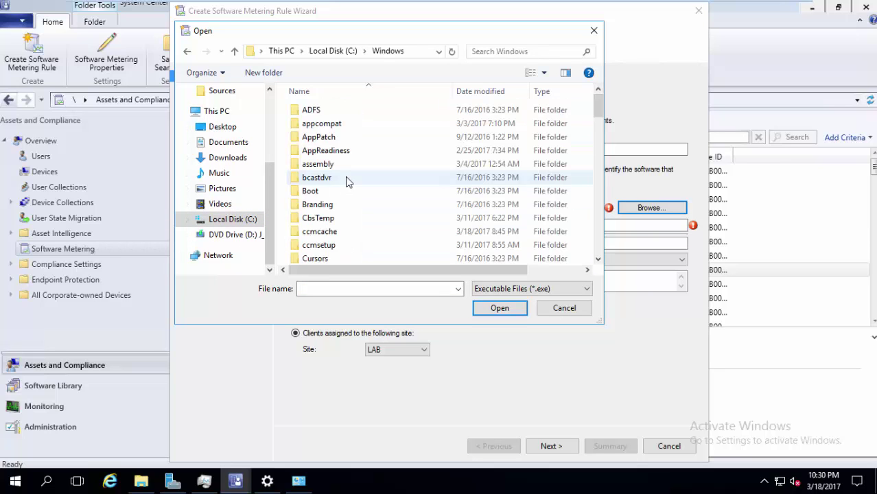
Find the System32 folder within the Windows folder and open it
key("c")
key("c")
key("c")
key("c")
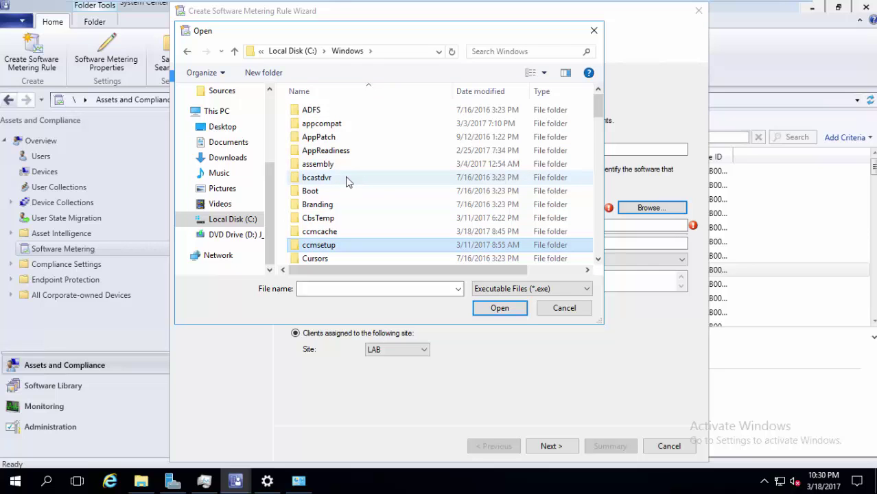
key("c")
key("c")
key("c")
key("c")
key("c")
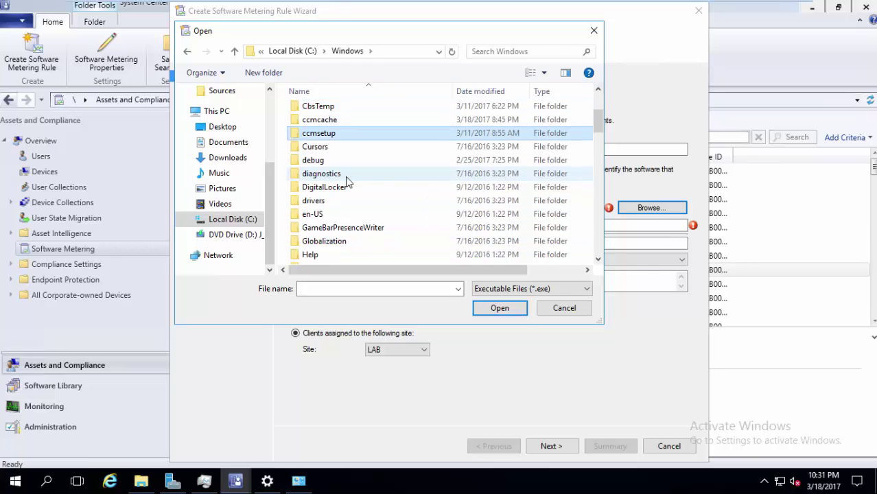
left_click_drag(597, 116, 594, 246)
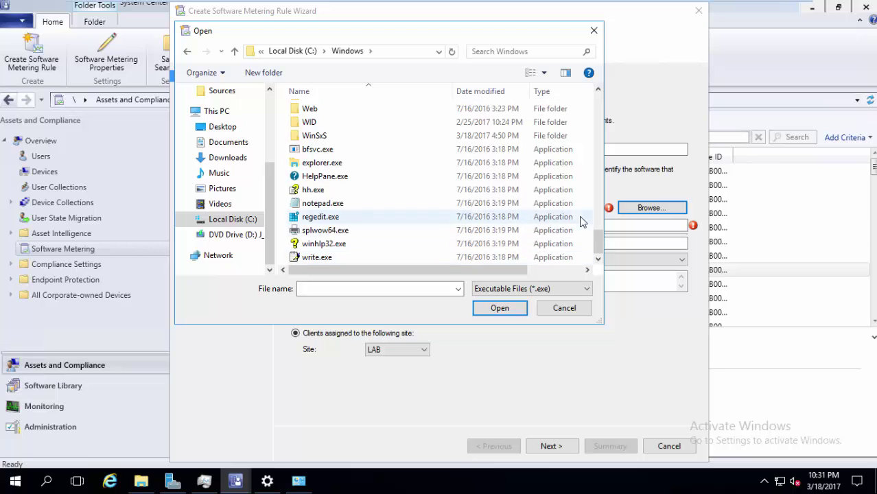
left_click_drag(593, 229, 597, 214)
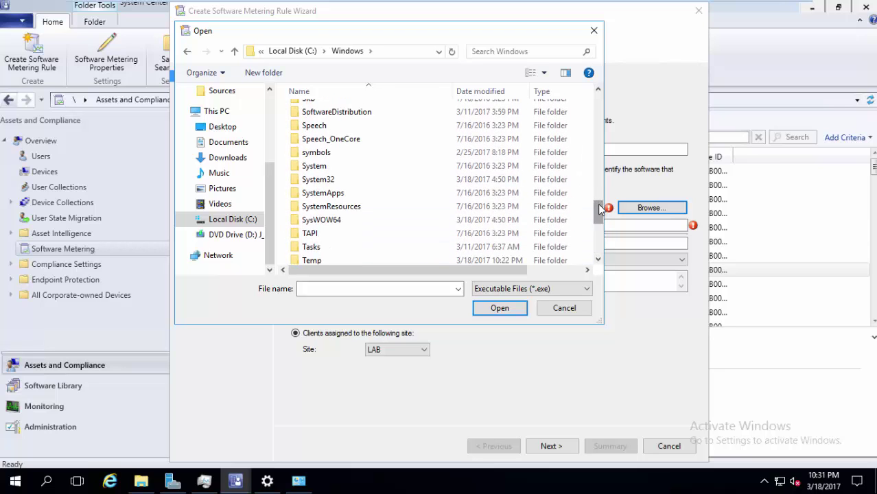
double_click(377, 175)
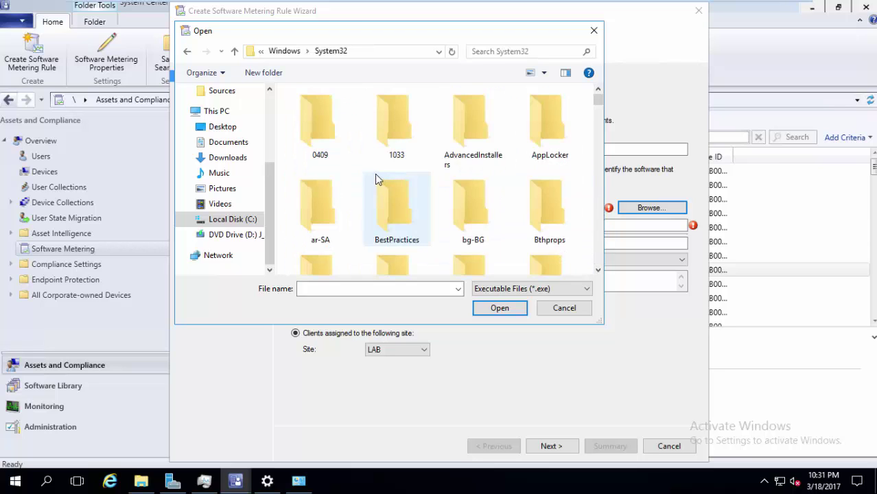
Choose calc.exe from System32 as the executable file for the metering rule
key("c")
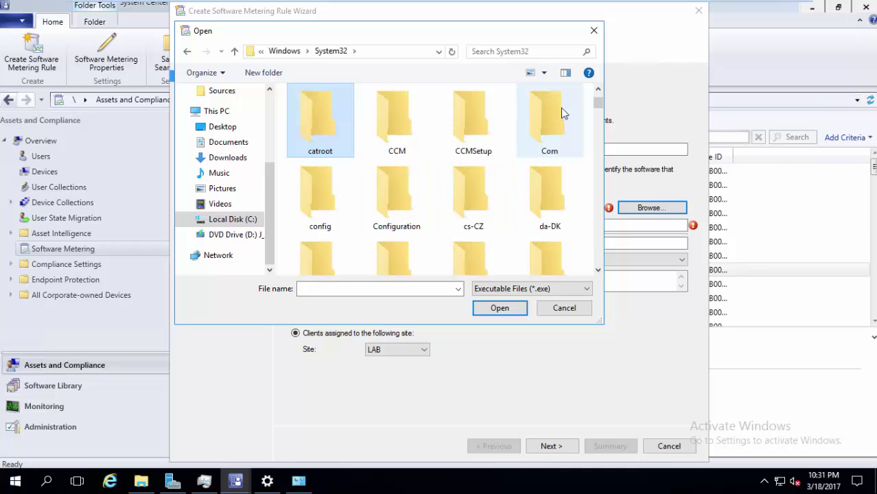
left_click_drag(599, 103, 598, 143)
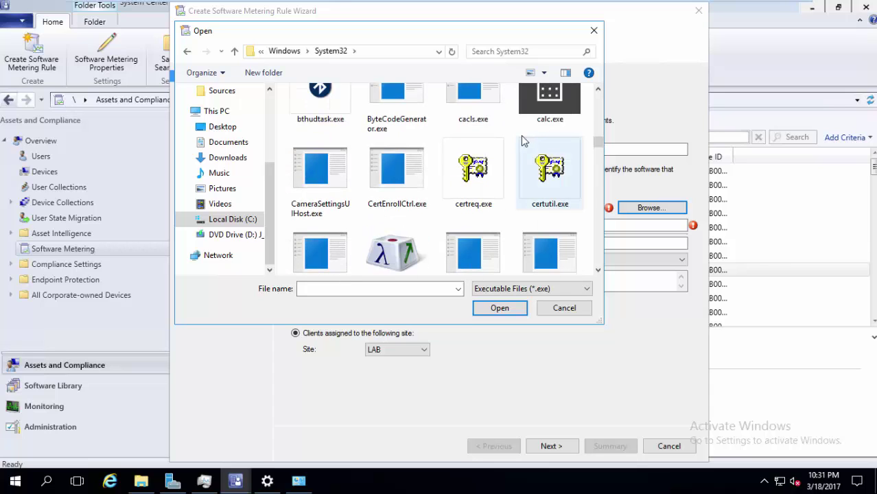
left_click(541, 108)
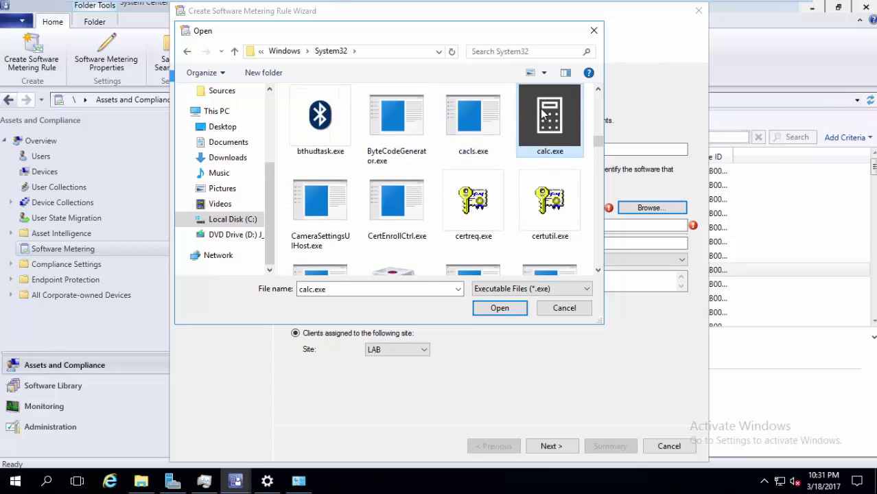
left_click(489, 308)
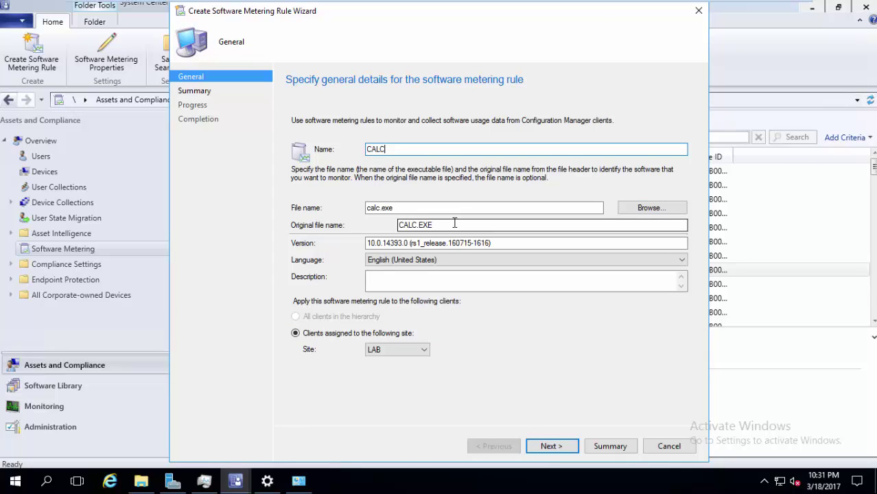
Accept the general details and summary to create the CALC metering rule, and close the wizard
left_click(563, 447)
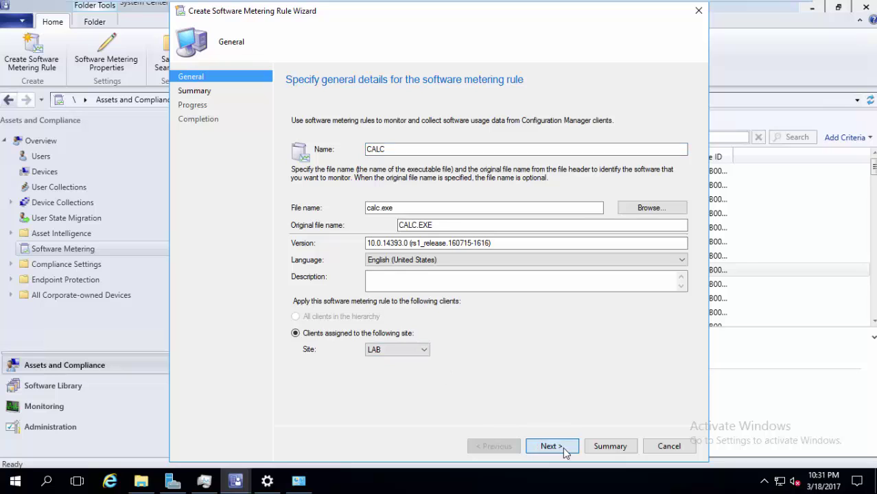
left_click(565, 447)
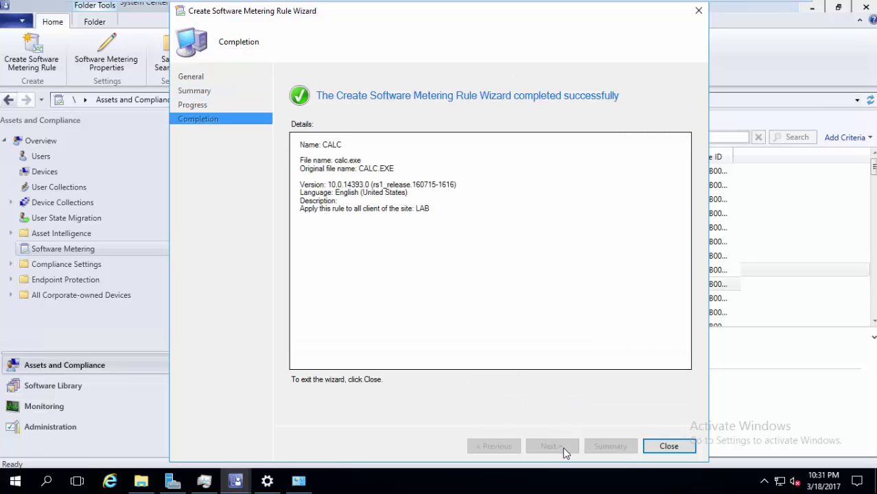
left_click(650, 445)
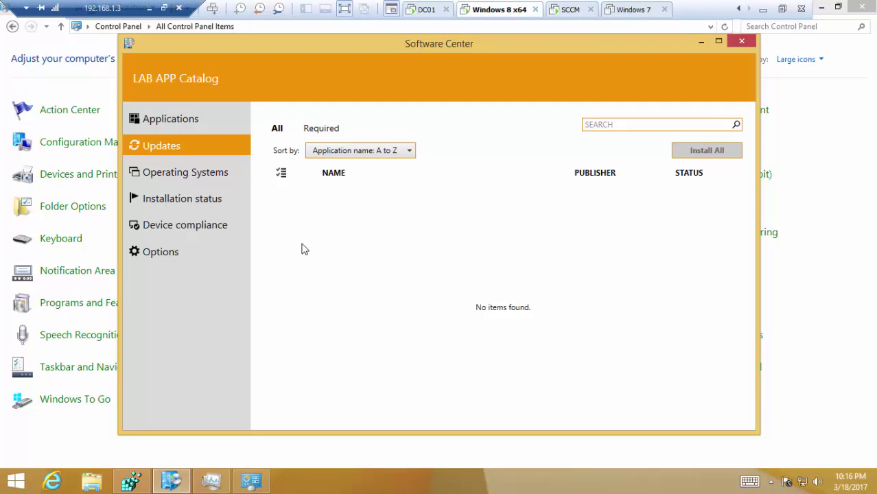
On the Windows 8 x64 client, minimize Software Center and Task Manager and show the Configuration Manager client actions from Control Panel
left_click(700, 40)
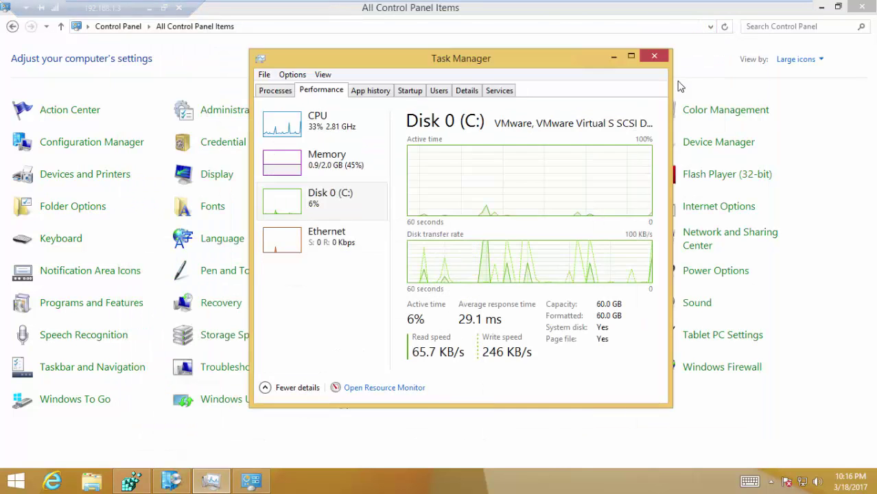
left_click(615, 57)
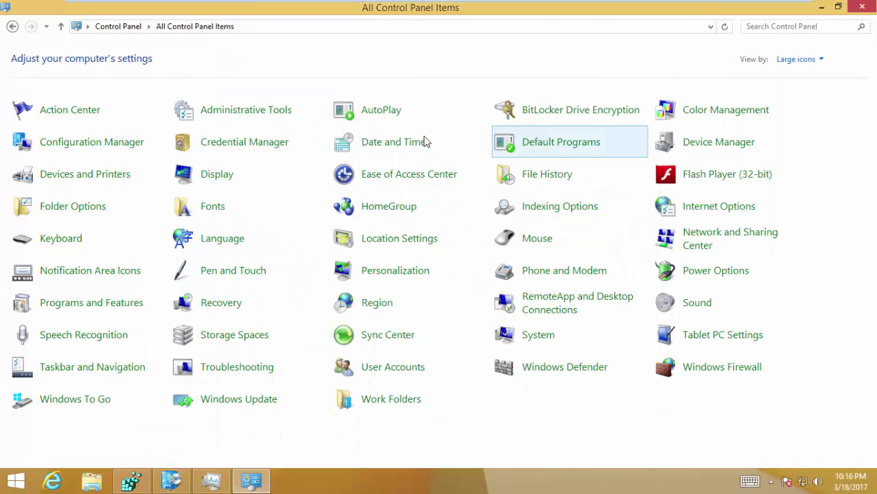
left_click(112, 145)
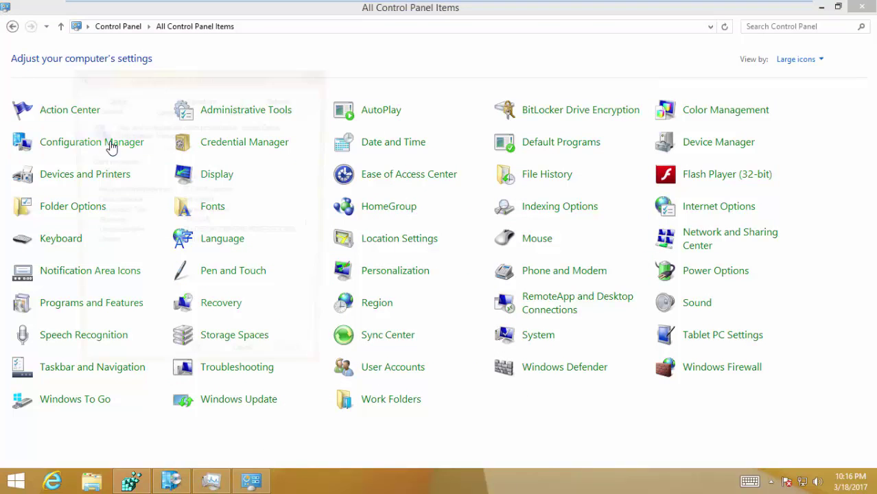
left_click(218, 113)
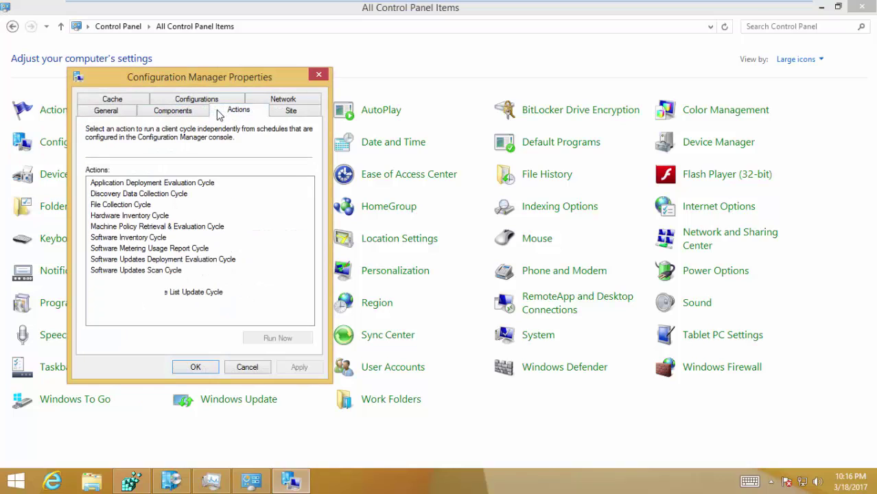
Run the Machine Policy Retrieval & Evaluation Cycle, dismiss its notice and return to All Control Panel Items
left_click(154, 227)
left_click(287, 337)
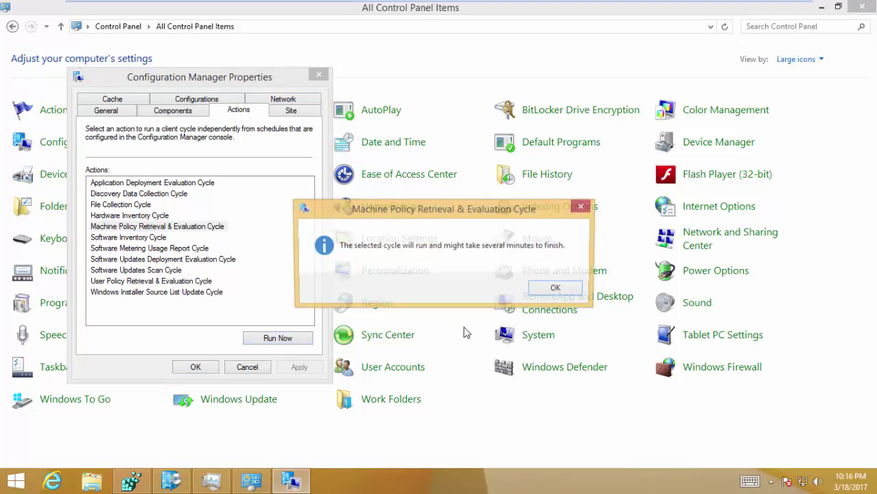
double_click(536, 292)
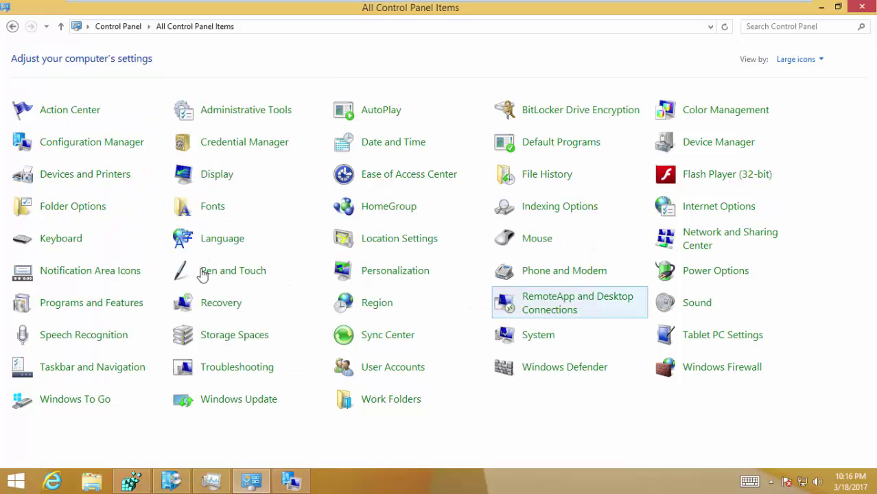
left_click(295, 482)
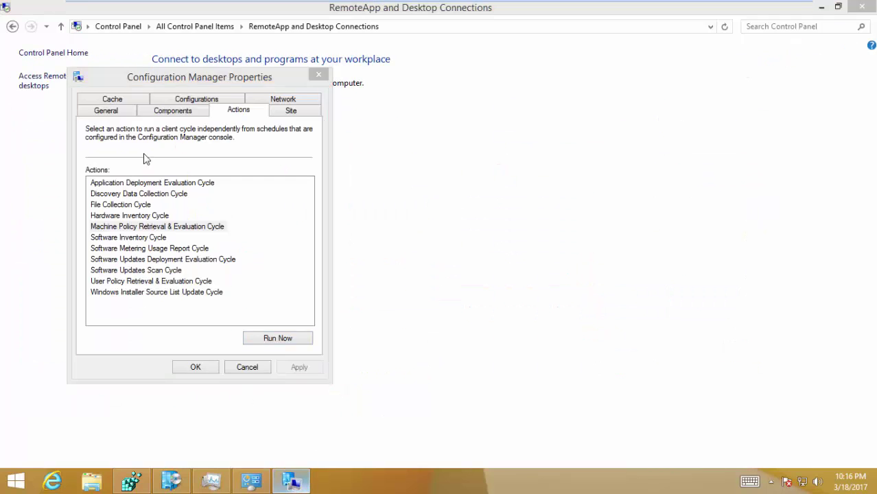
left_click(13, 27)
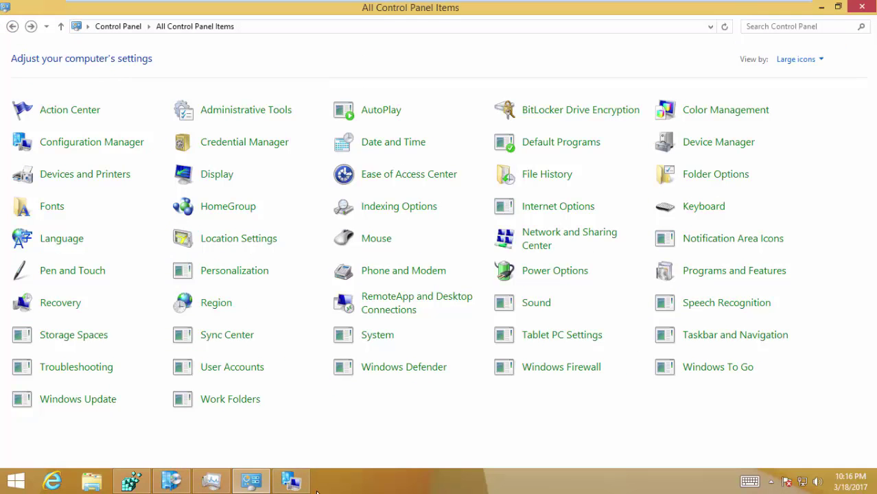
Bring Configuration Manager Properties back to the front and run the Software Metering Usage Report Cycle
left_click(292, 481)
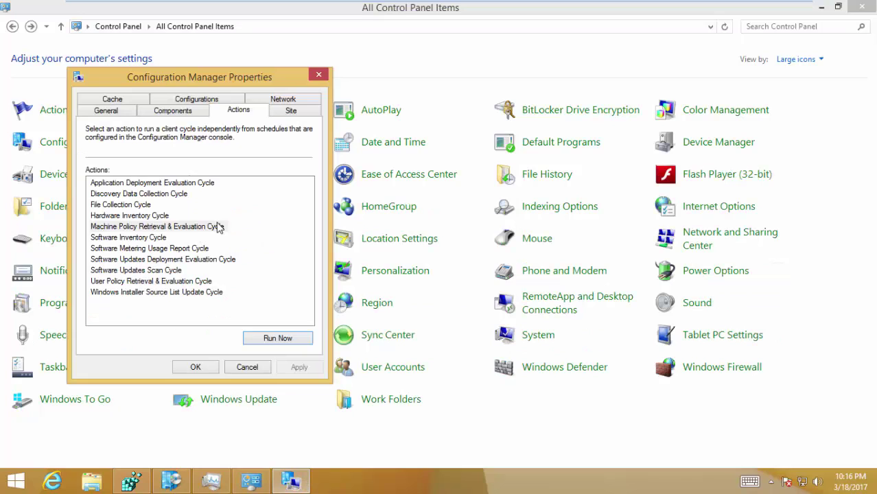
left_click(193, 250)
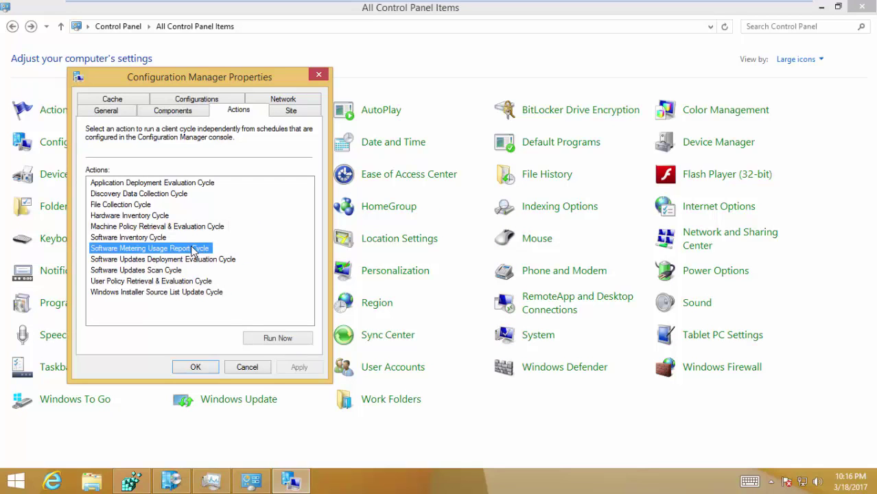
left_click(277, 339)
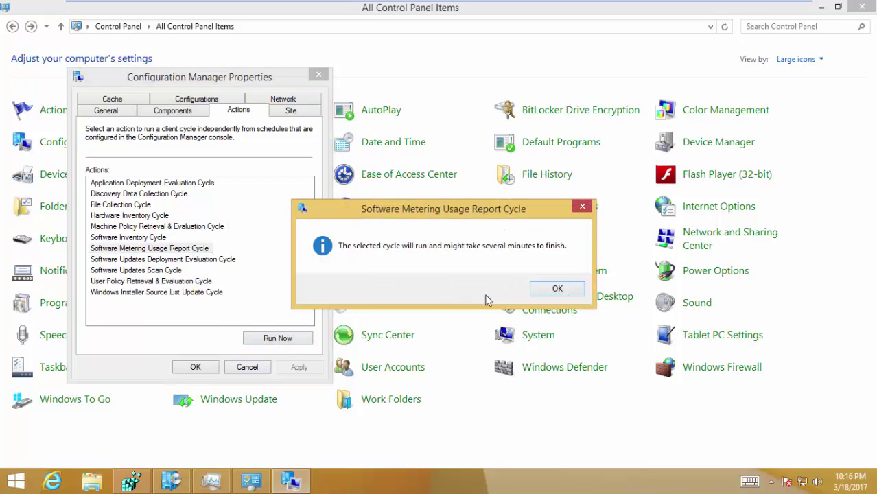
left_click(539, 292)
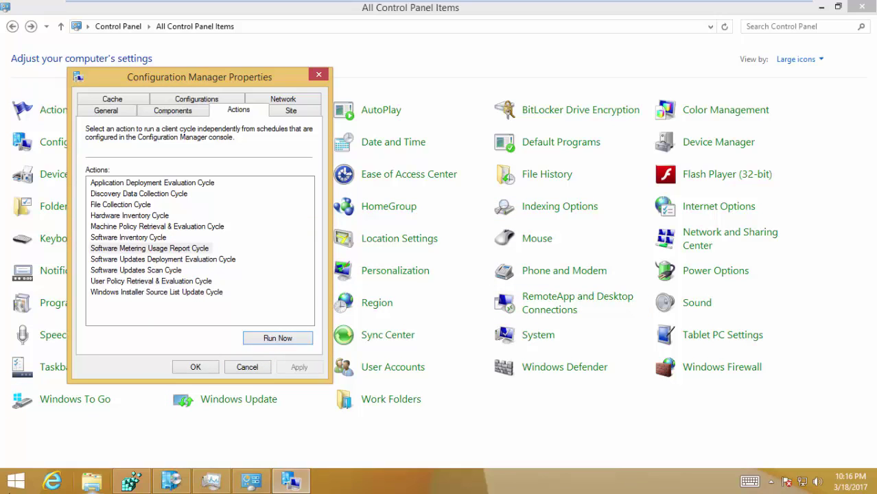
Search the Start screen for Calculator and launch the desktop version
left_click(17, 480)
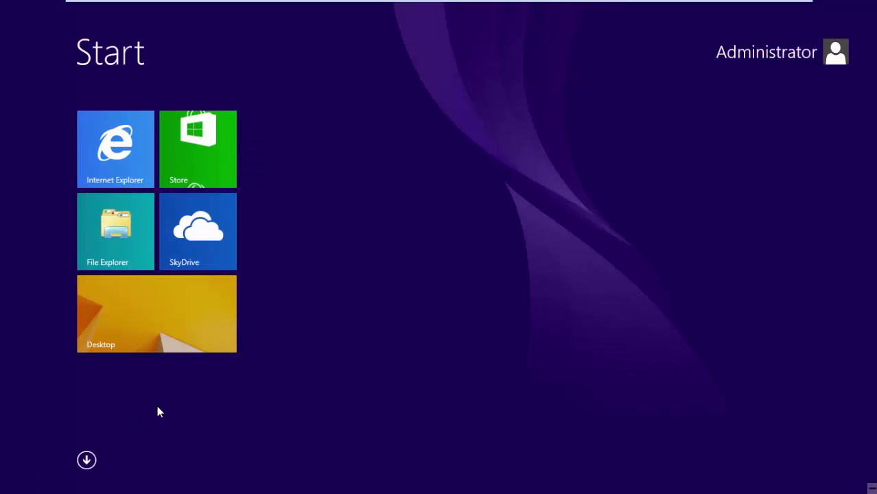
type("calculator")
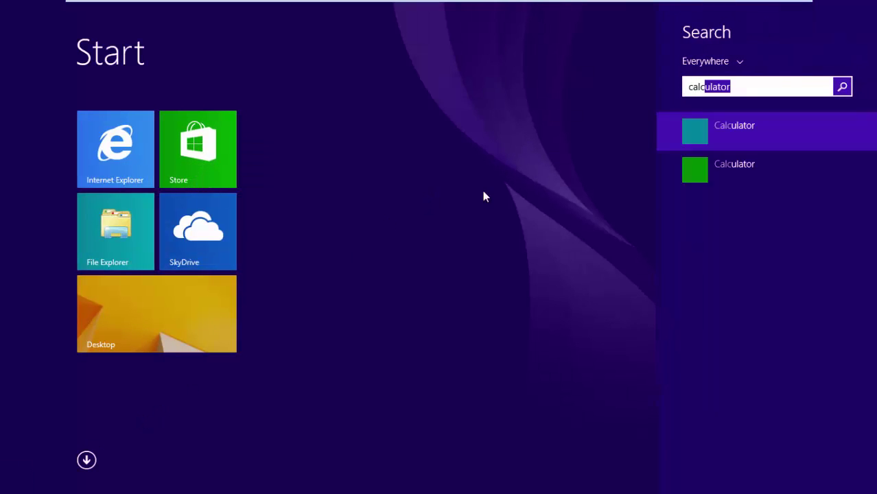
left_click(740, 139)
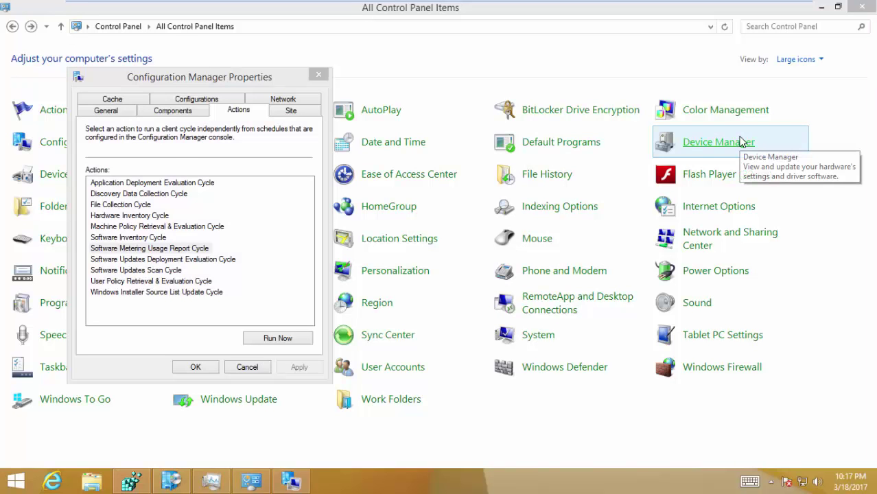
Multiply 66888 by 155 in Calculator and close it
left_click(106, 178)
left_click(106, 179)
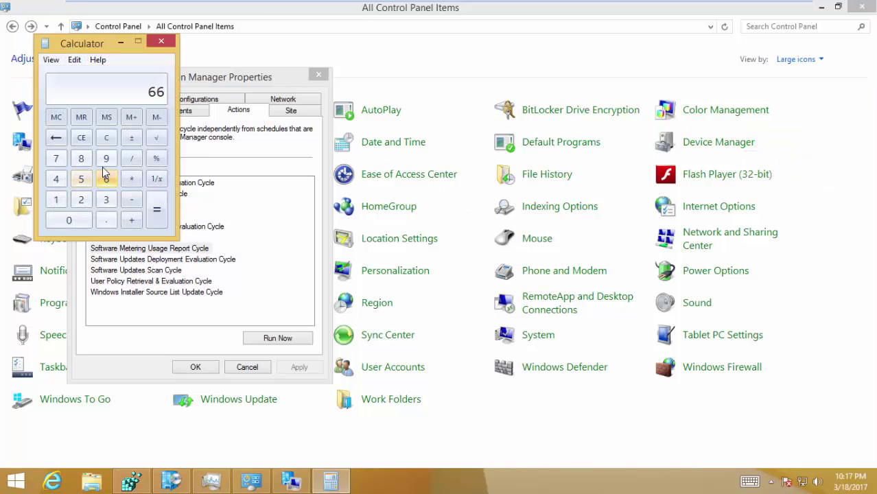
left_click(81, 159)
left_click(81, 159)
left_click(81, 158)
left_click(131, 178)
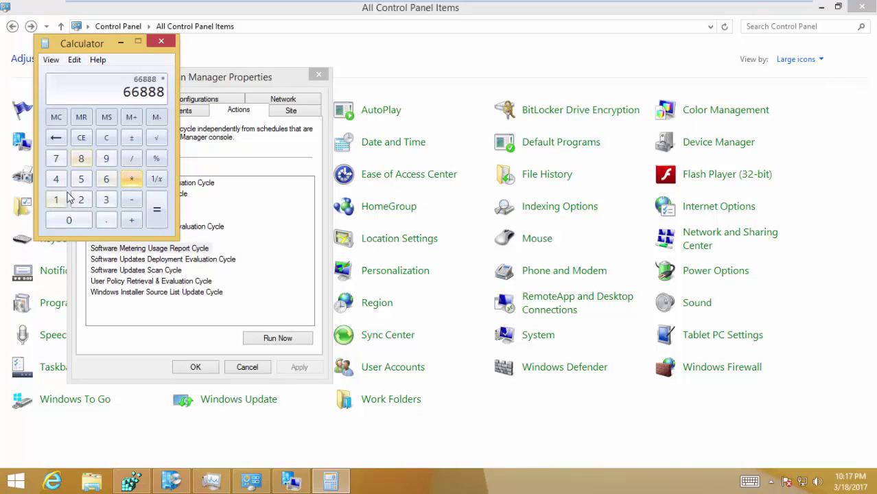
left_click(57, 199)
left_click(81, 183)
left_click(81, 183)
left_click(156, 210)
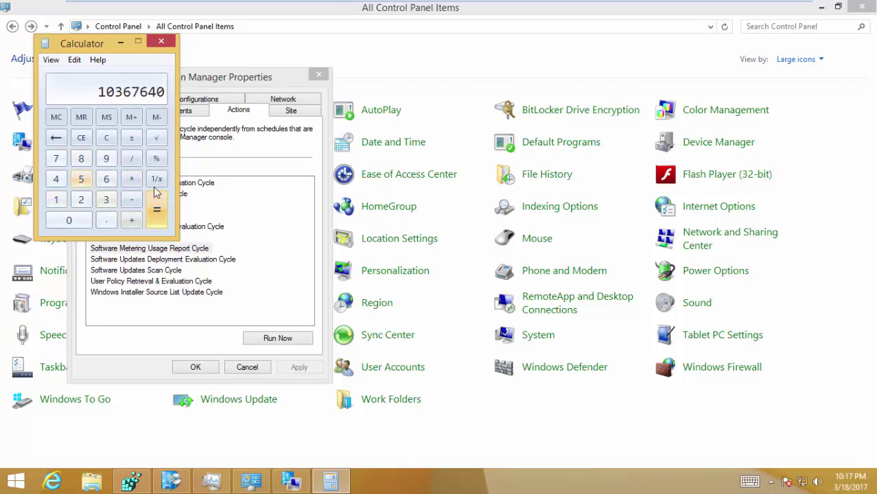
left_click(161, 42)
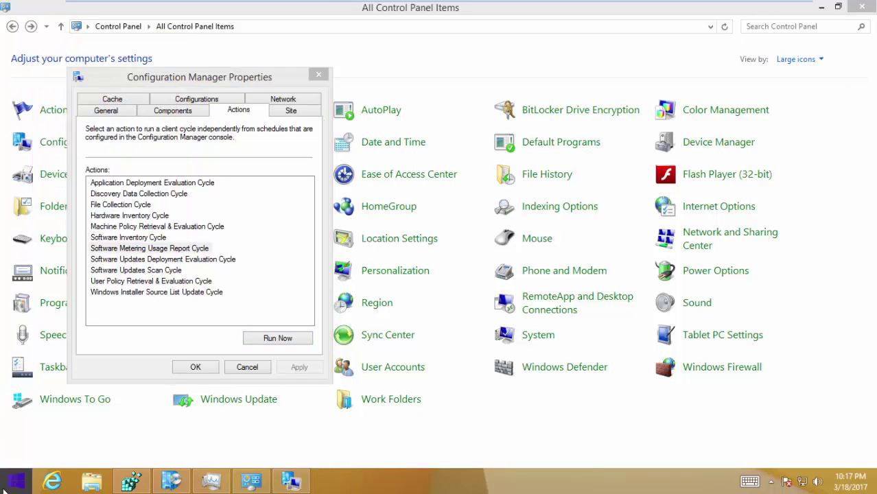
Launch the desktop Calculator through a Start screen search, multiply 9966655 by 8888 and close it
left_click(15, 481)
type("calculator")
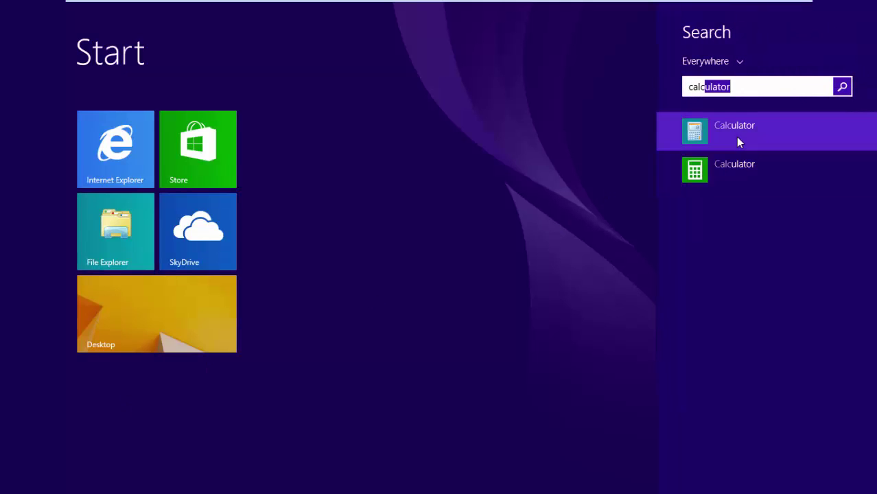
left_click(736, 137)
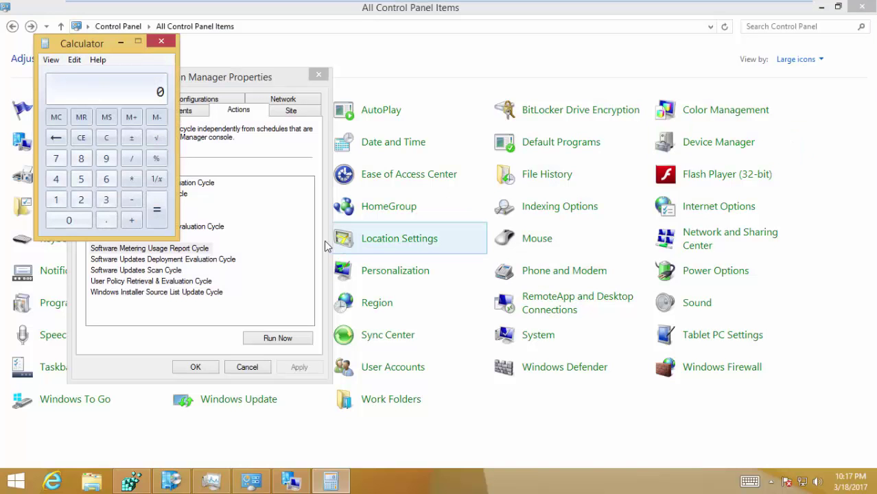
type("996665")
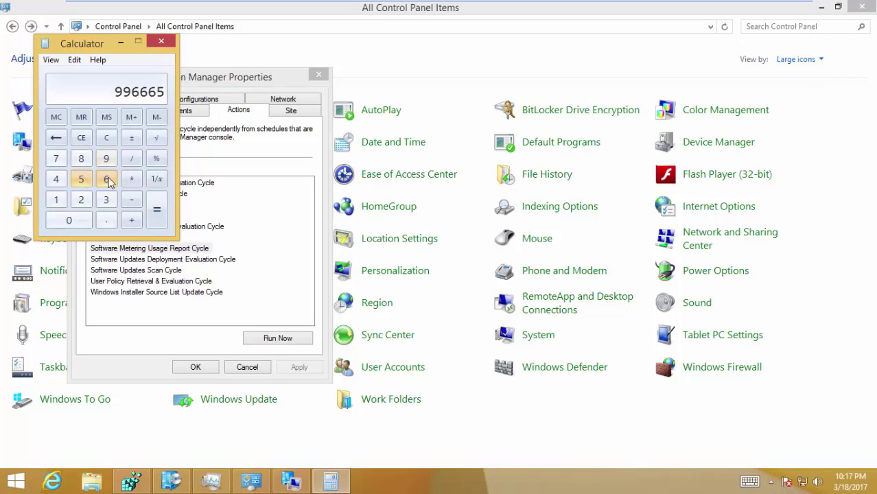
type("5 * 8888")
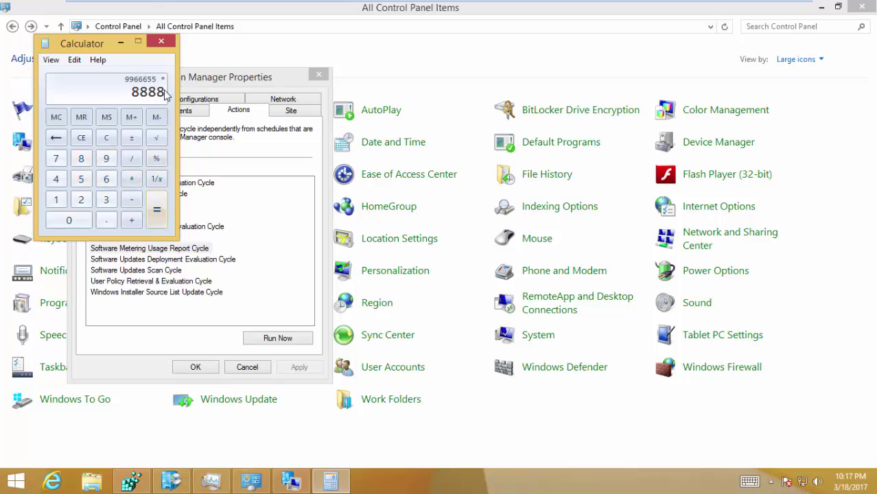
left_click(157, 216)
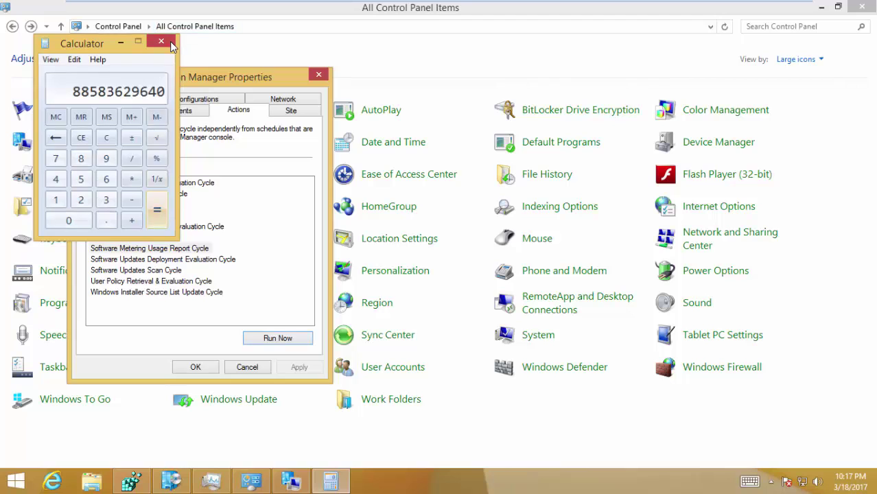
left_click(161, 42)
Search the Start screen for 7-Zip File Manager, launch it and close its window
left_click(15, 480)
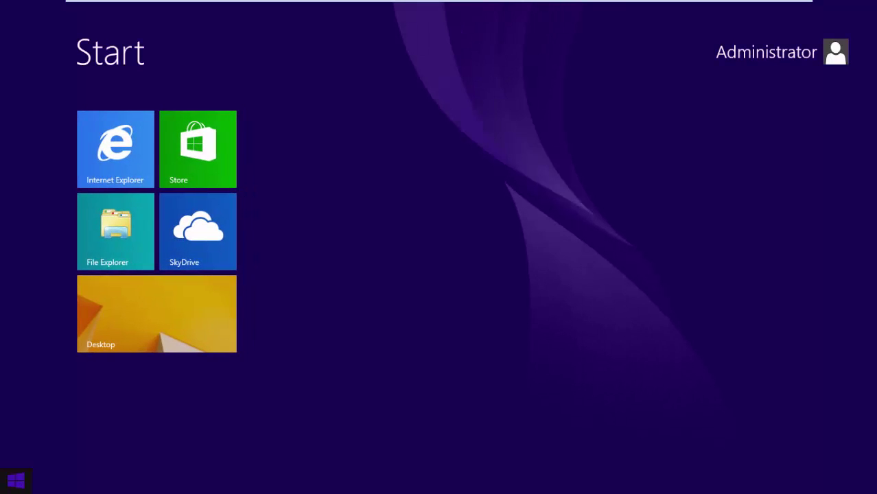
type("7-Zip File Manager")
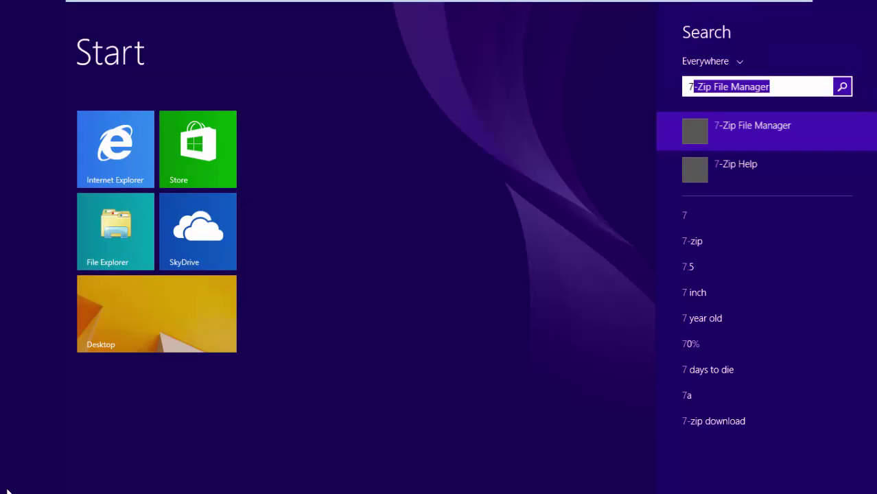
left_click(723, 134)
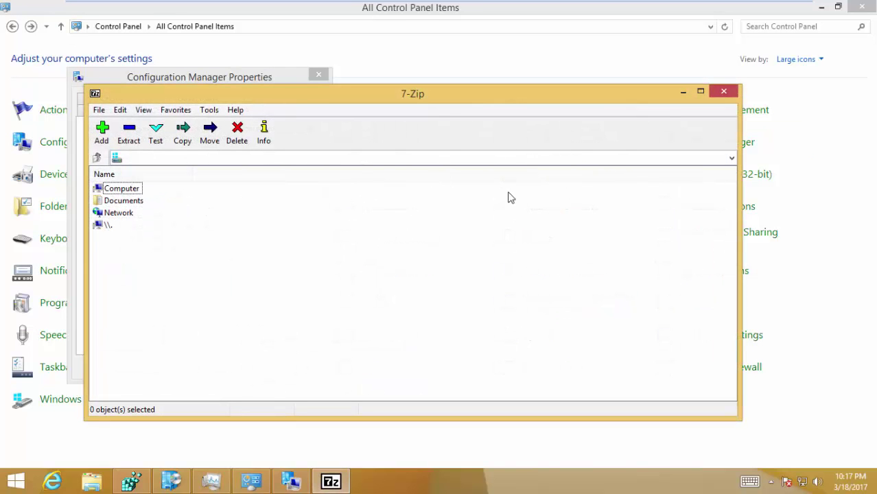
left_click(724, 92)
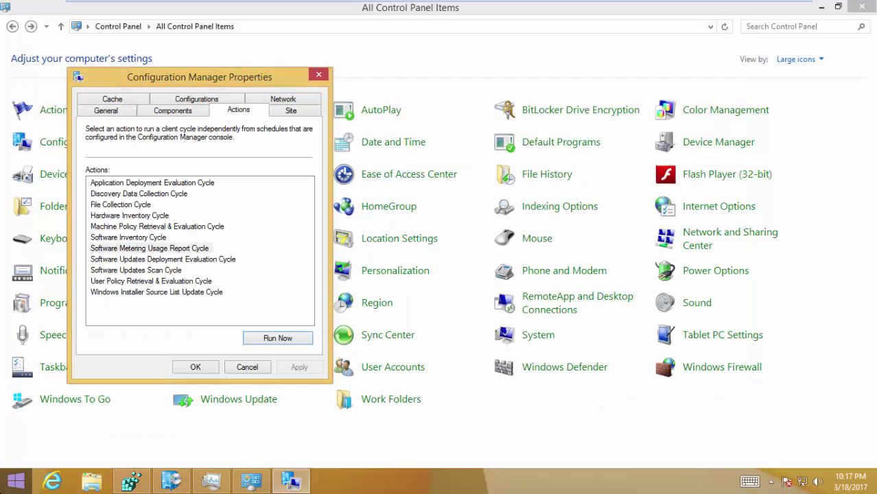
Launch and close 7-Zip File Manager a second time, and open and close Internet Explorer
left_click(16, 480)
type("7z")
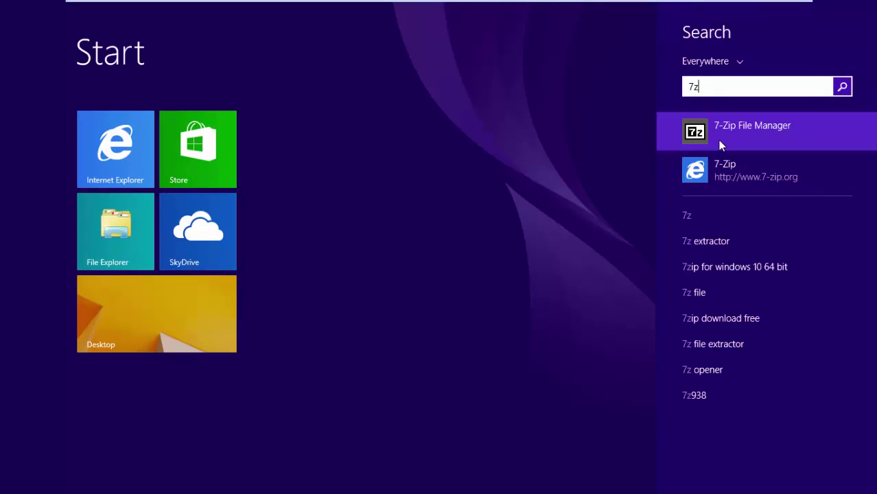
left_click(718, 140)
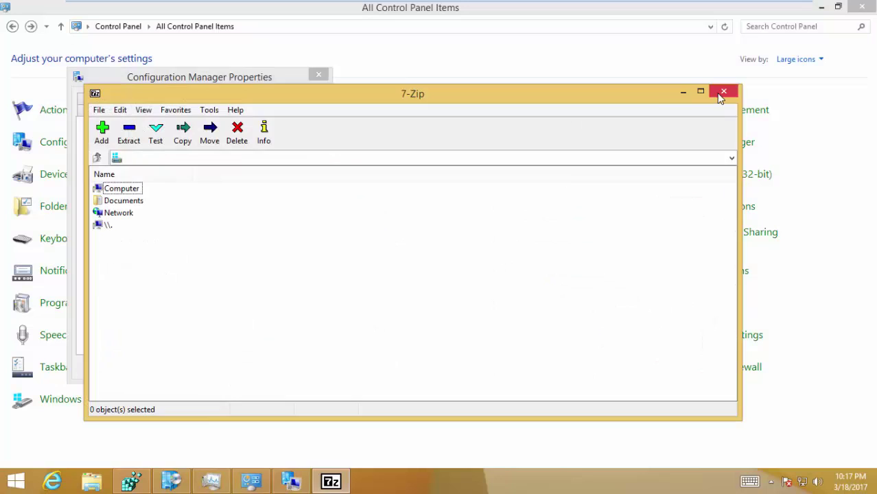
left_click(723, 93)
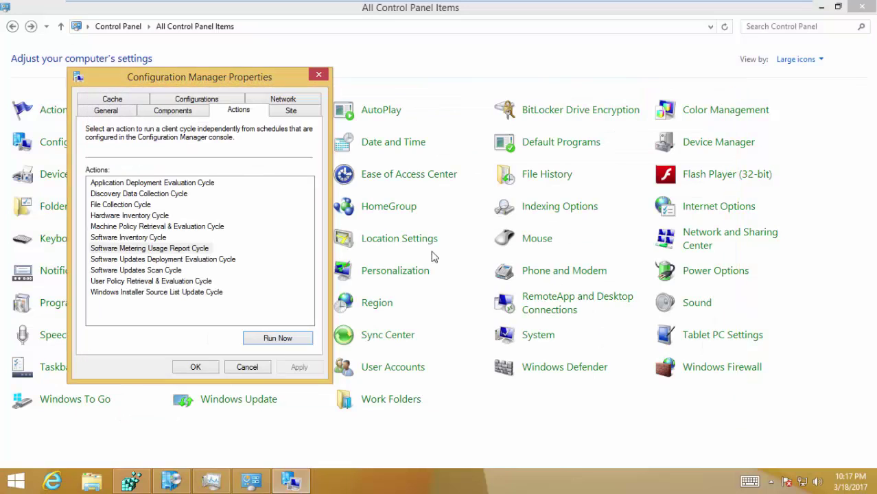
left_click(63, 484)
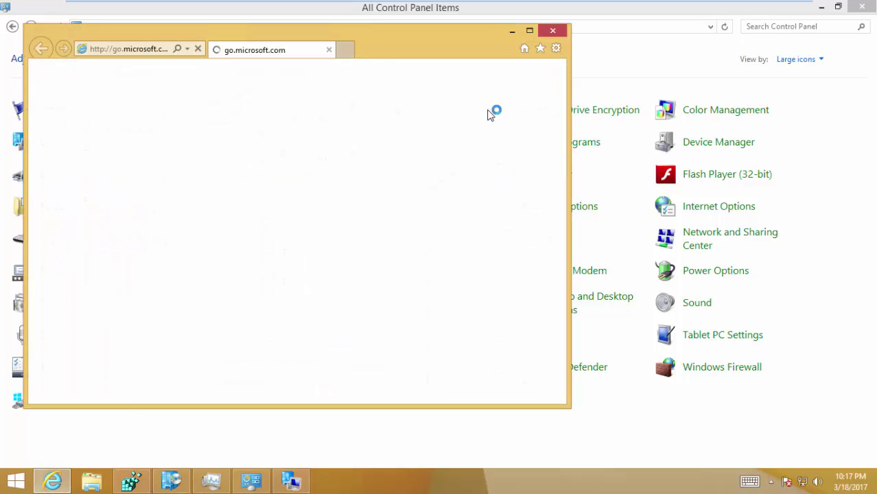
left_click(552, 35)
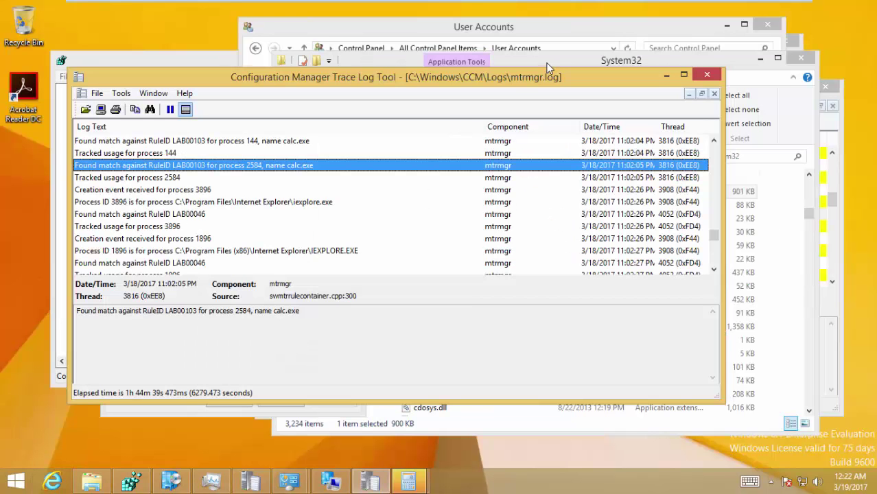
Bring the System32 File Explorer window to the front and browse to C:\Windows\CCM\Logs
left_click(548, 60)
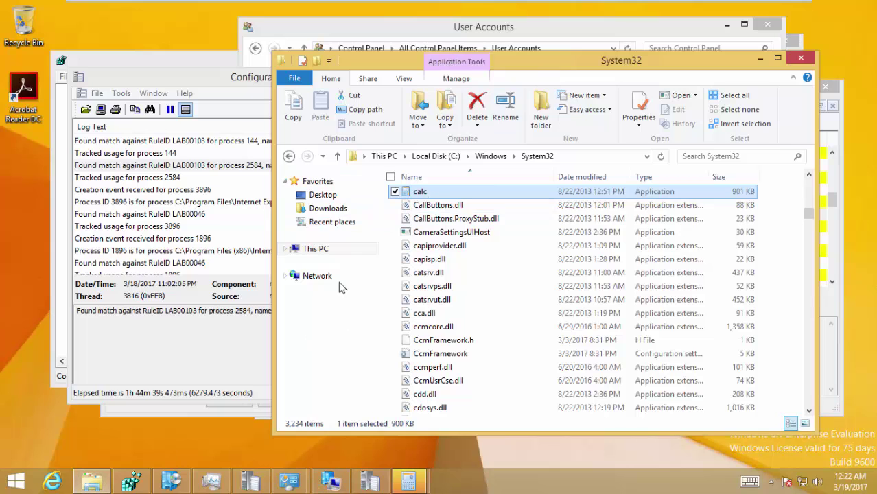
left_click(317, 249)
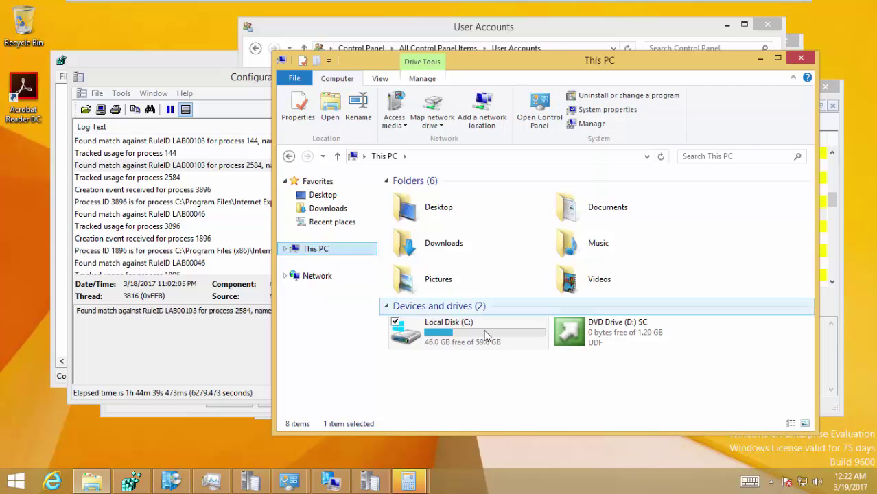
double_click(484, 330)
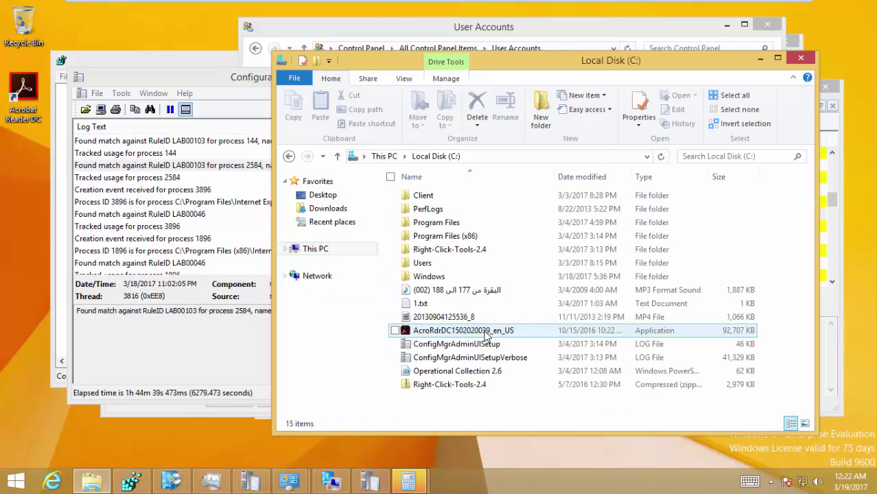
double_click(468, 224)
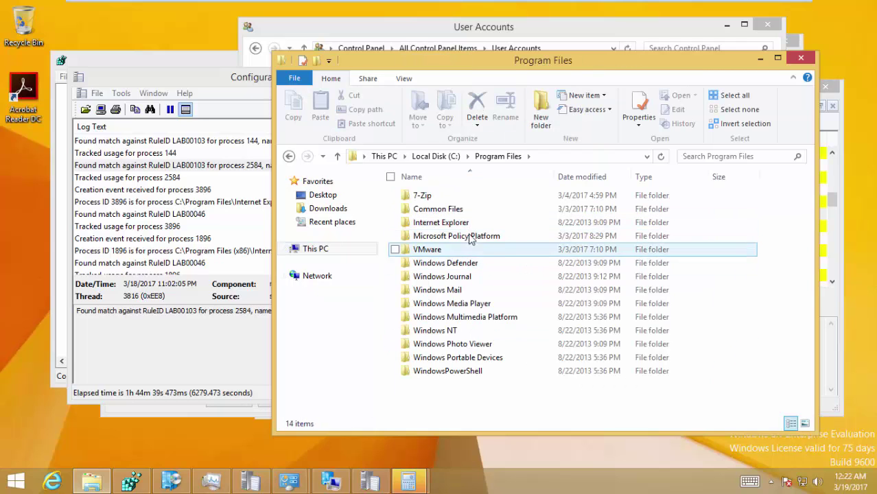
left_click(437, 156)
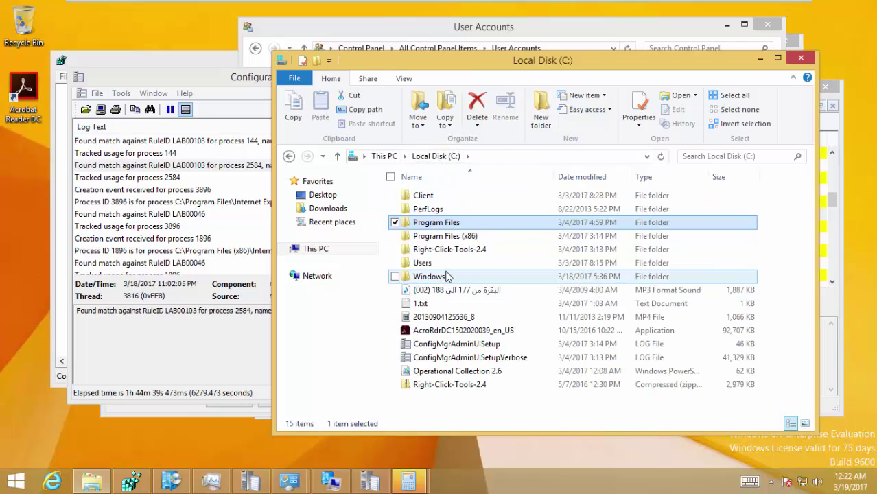
double_click(439, 276)
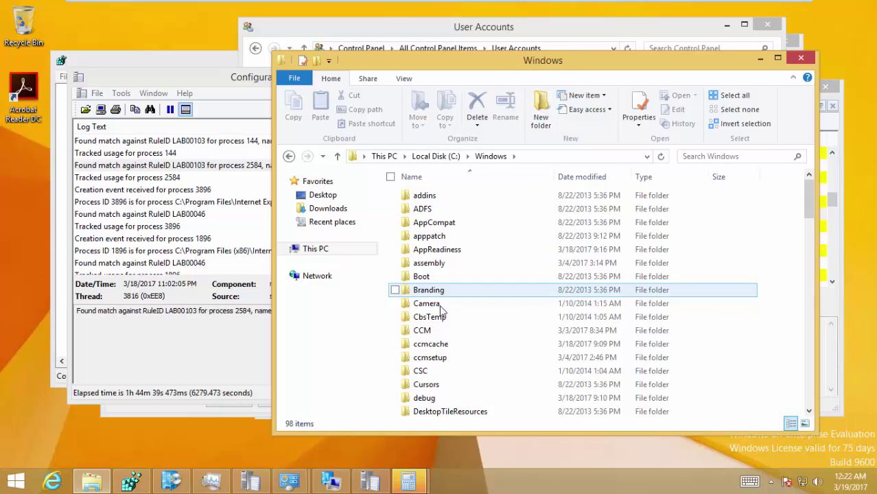
double_click(439, 330)
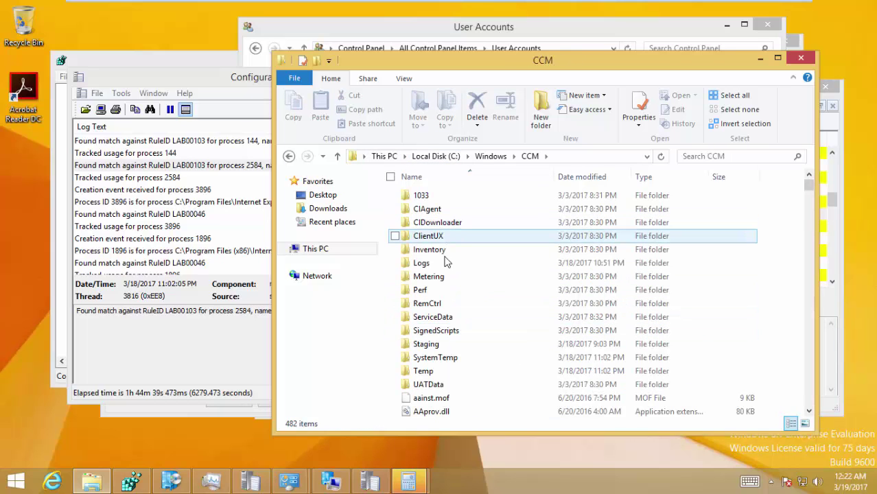
double_click(442, 267)
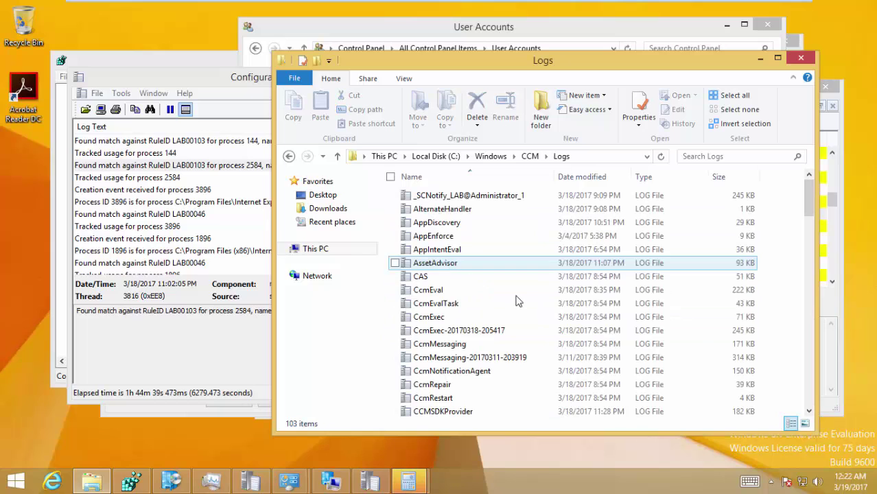
Open the mtrmgr log from the Logs folder, close that new window and return to the mtrmgr.log window already open
left_click(740, 221)
key("m")
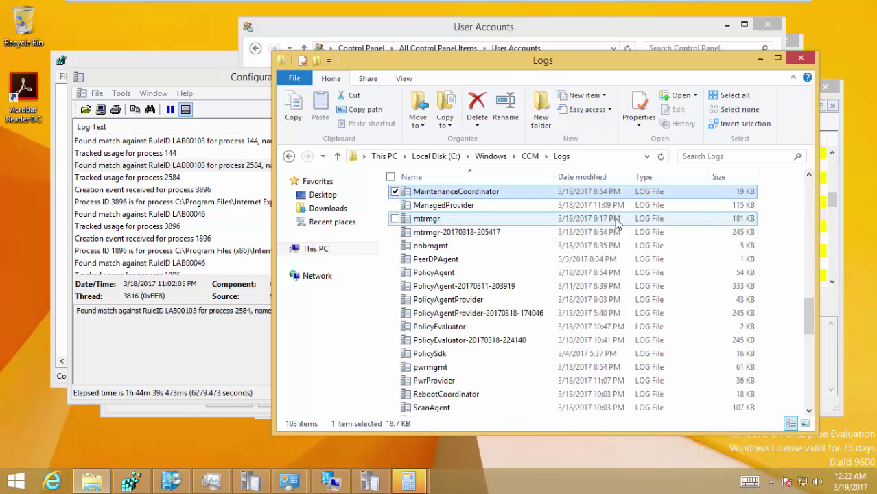
left_click(480, 220)
double_click(477, 219)
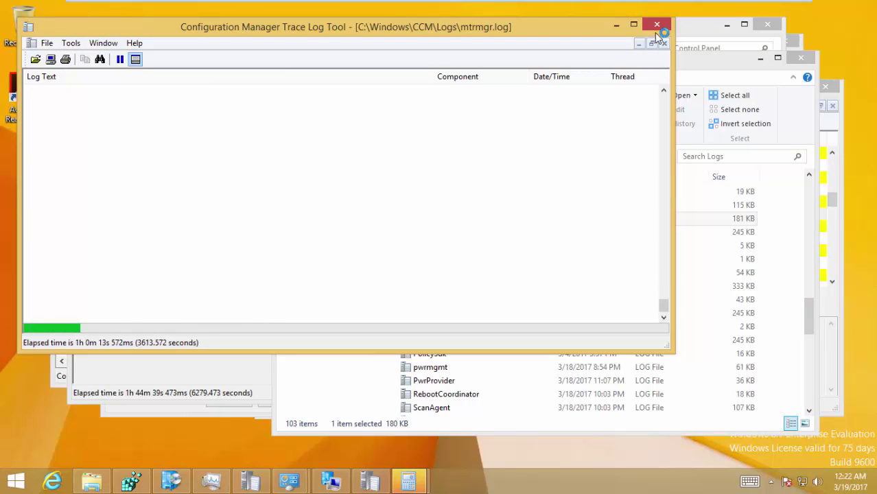
left_click(658, 25)
left_click(217, 360)
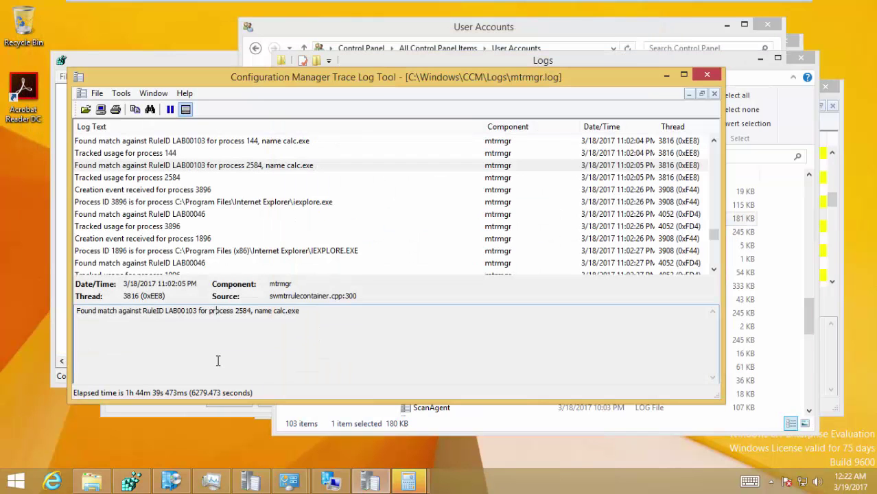
Review the mtrmgr.log entries for received rules LAB00046, LAB00091, LAB00102 and LAB00103
left_click(317, 166)
scroll(318, 169, "up", 2)
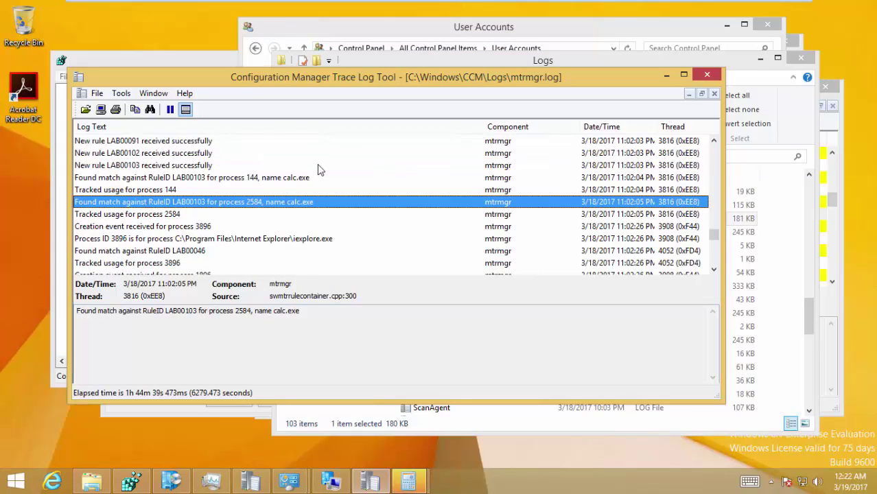
left_click(261, 167)
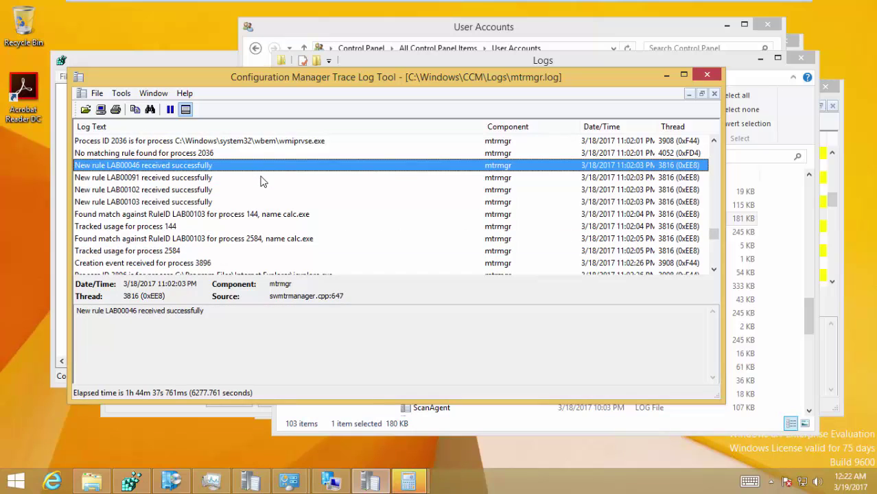
left_click(259, 178)
left_click(255, 191)
left_click(251, 202)
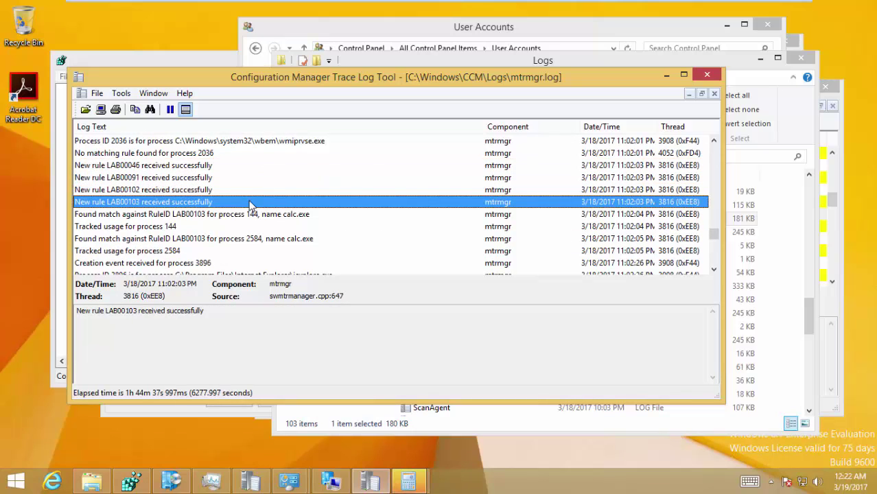
Check the calc.exe entries matched against rule LAB00103 and the tracked usage for process 144
left_click(268, 215)
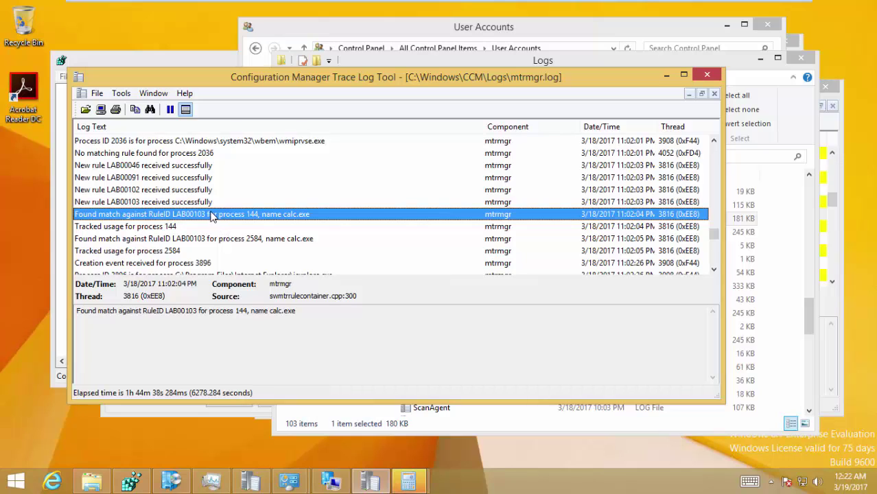
left_click(178, 228)
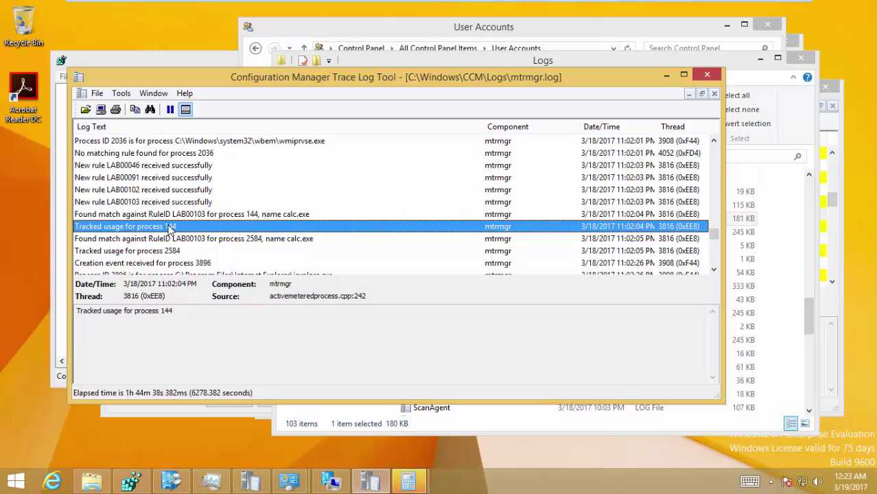
left_click(252, 238)
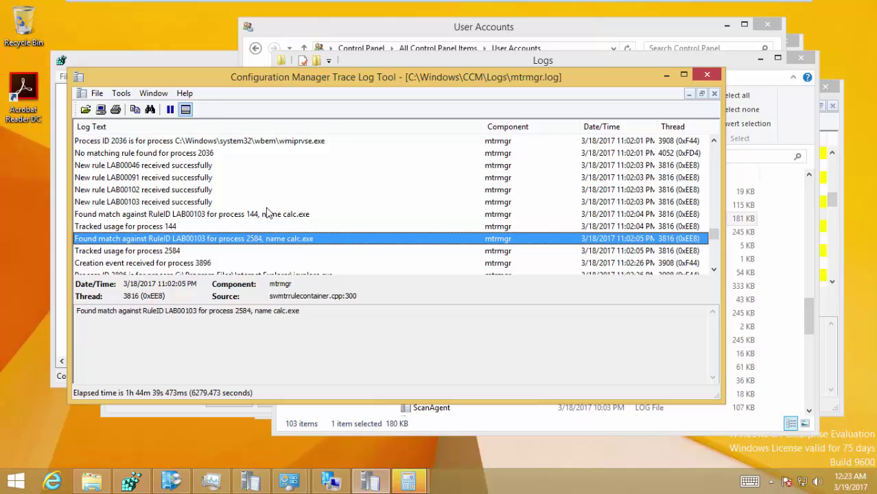
Check the Internet Explorer process entries and their match against rule LAB00046 in the log
scroll(267, 208, "down", 2)
key("Down")
key("Down")
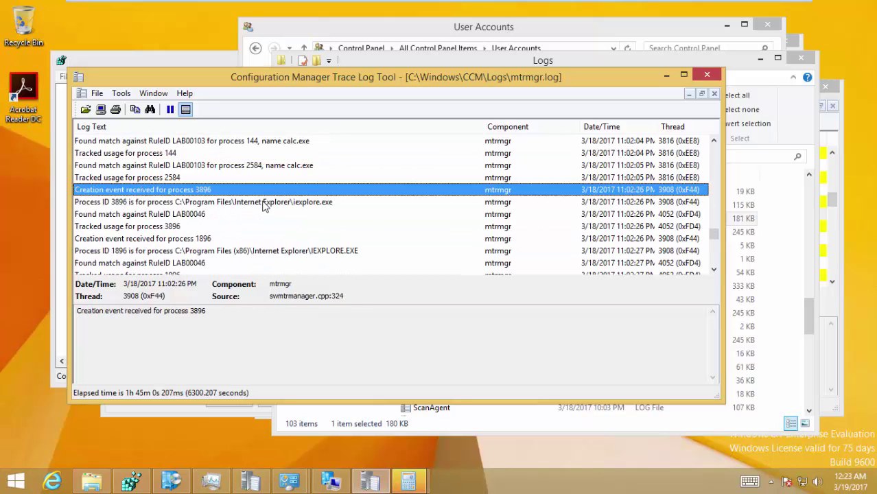
left_click(224, 215)
scroll(272, 234, "down", 2)
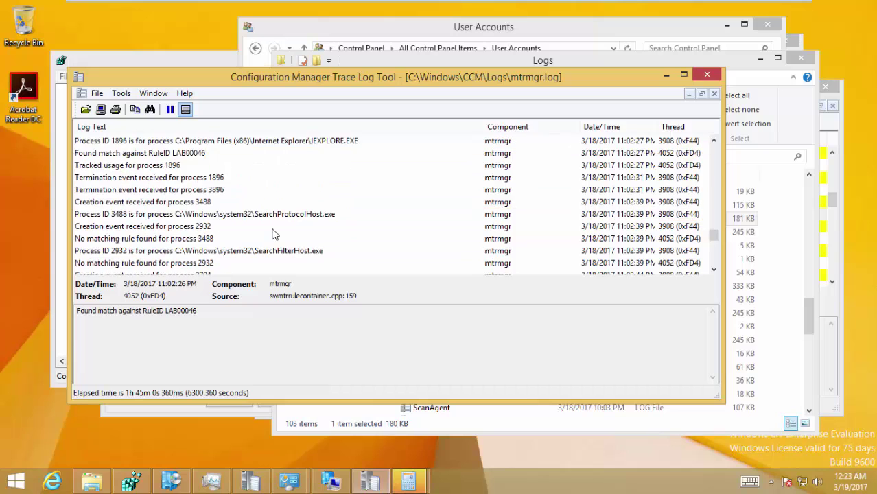
Examine the 7zFM.exe and SearchFilterHost.exe process entries for a matching metering rule
left_click(268, 252)
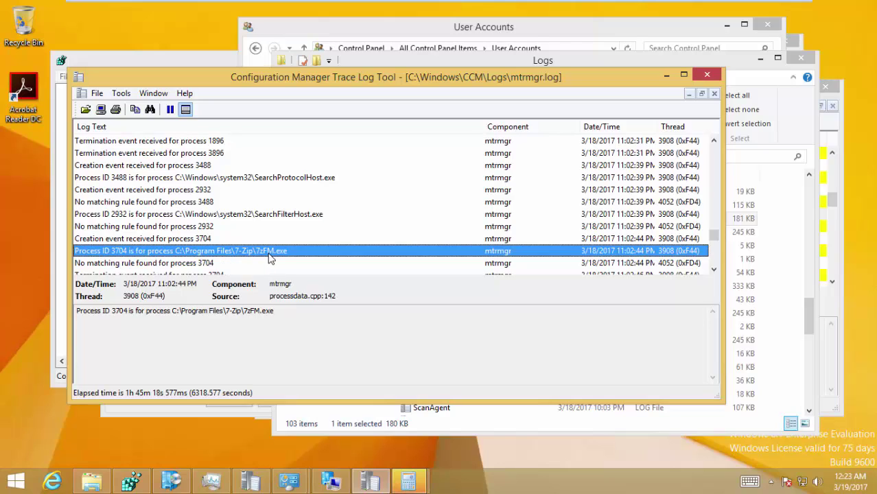
left_click(284, 216)
left_click(250, 226)
scroll(266, 215, "down", 2)
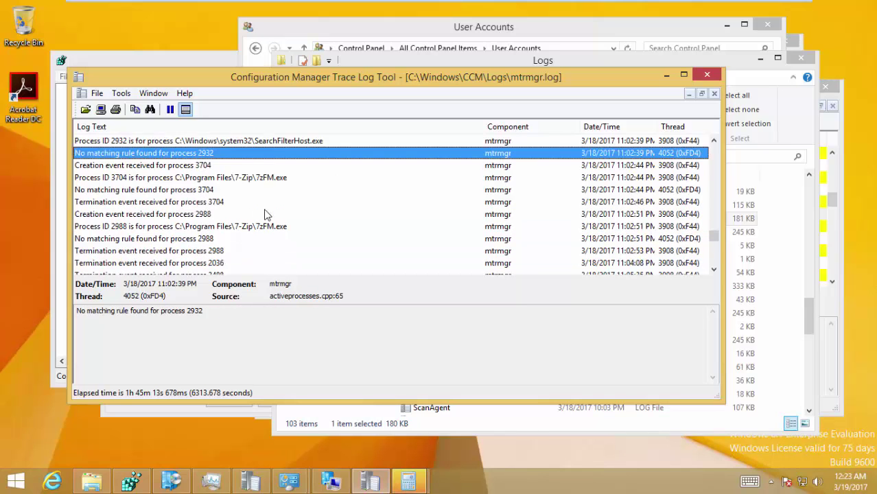
Check the remaining mtrmgr.log process entries and run the Software Metering Usage Report Cycle on the client
scroll(266, 214, "down", 3)
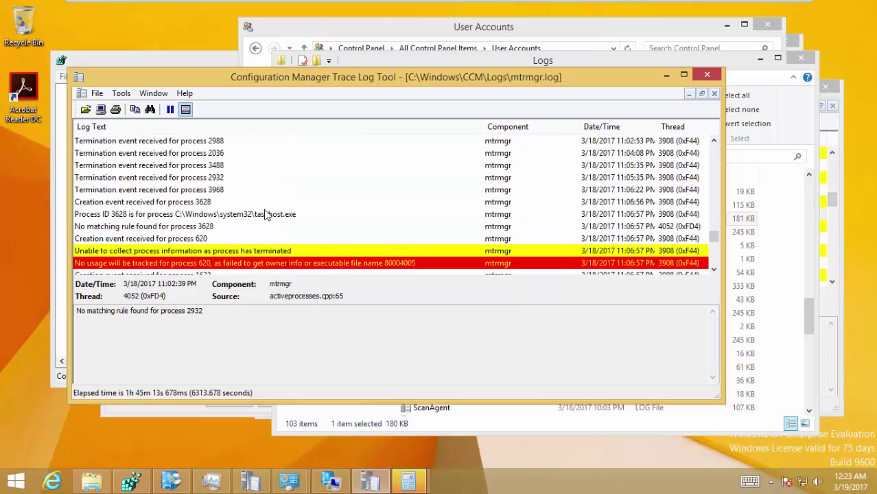
scroll(266, 215, "down", 3)
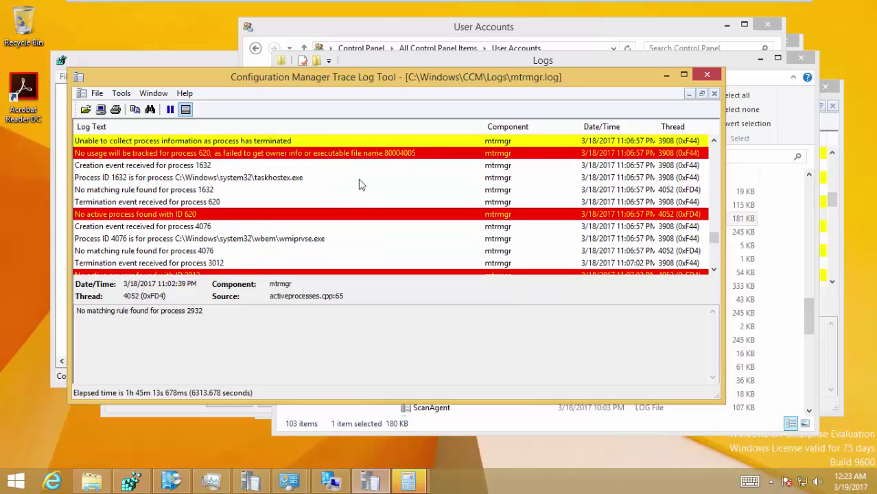
left_click(332, 483)
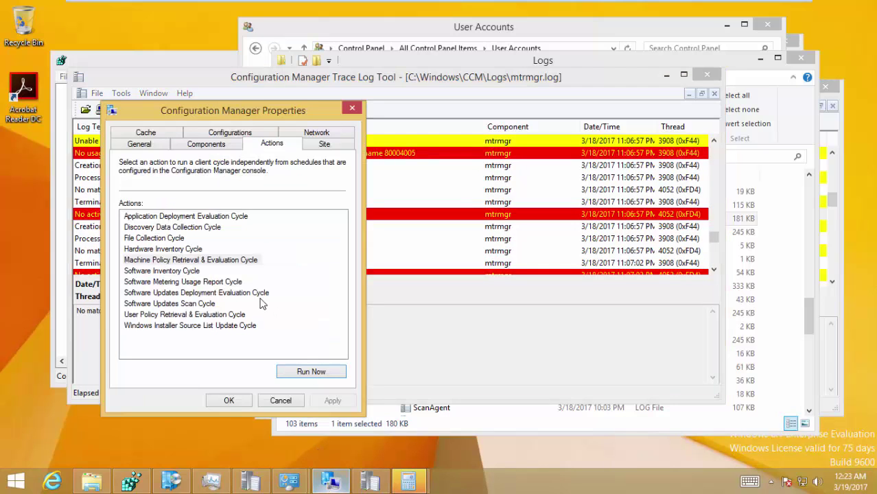
left_click(227, 281)
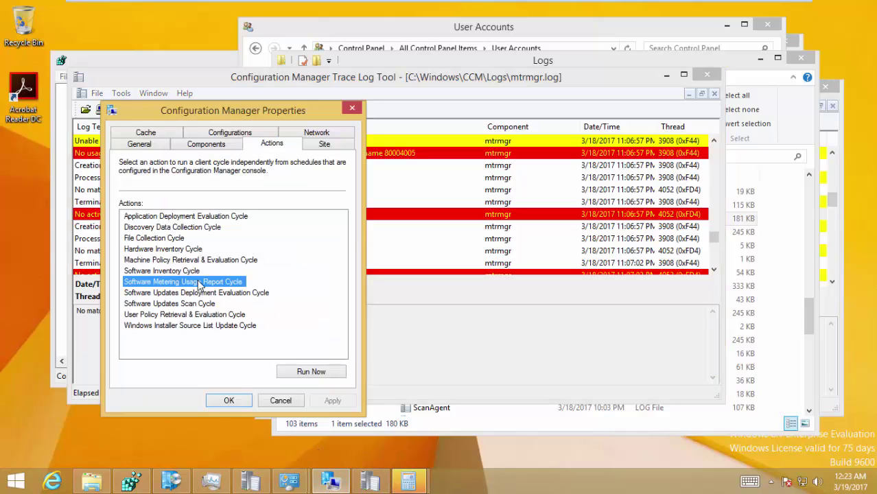
left_click(299, 371)
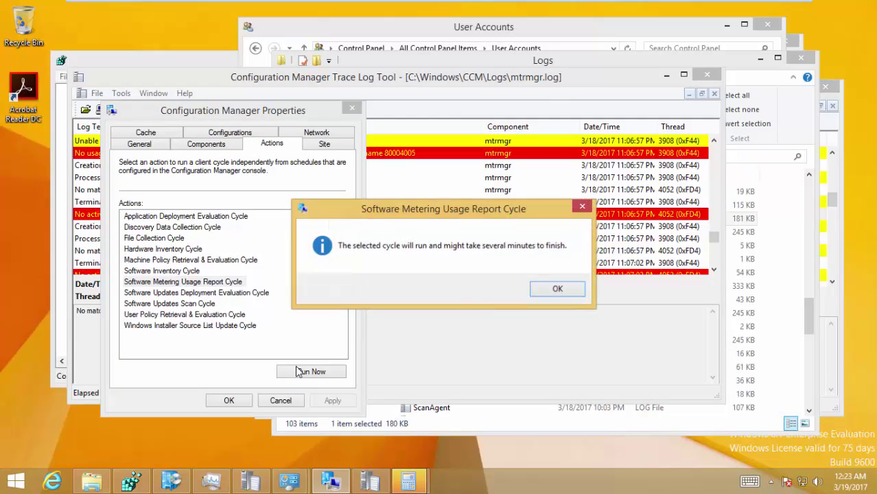
left_click(556, 289)
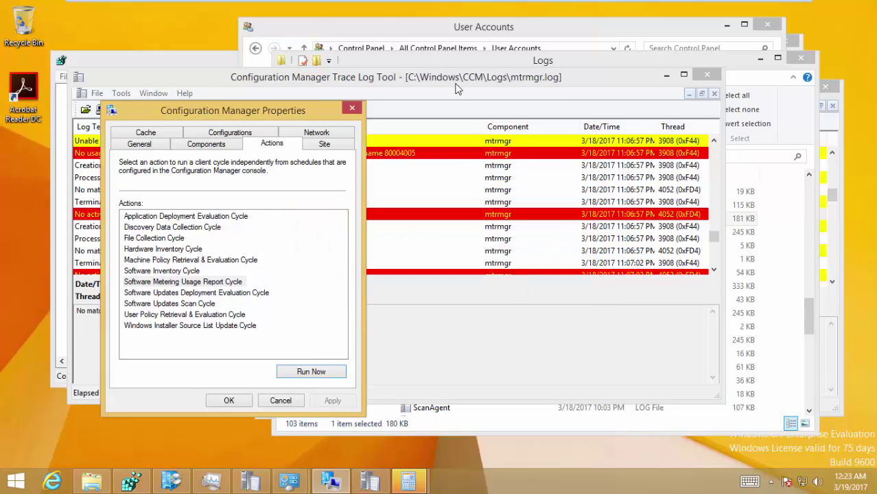
Open the SWMTRReportGen log from the client's CCM Logs folder
left_click(497, 63)
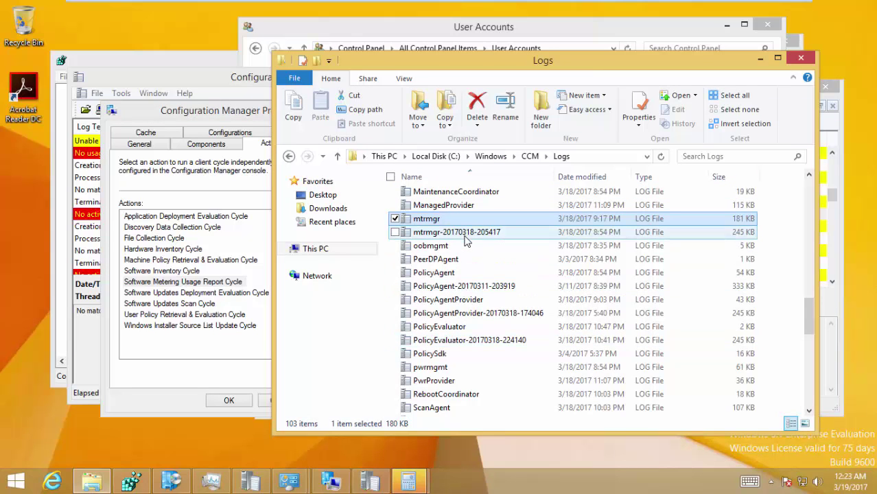
scroll(473, 298, "down", 3)
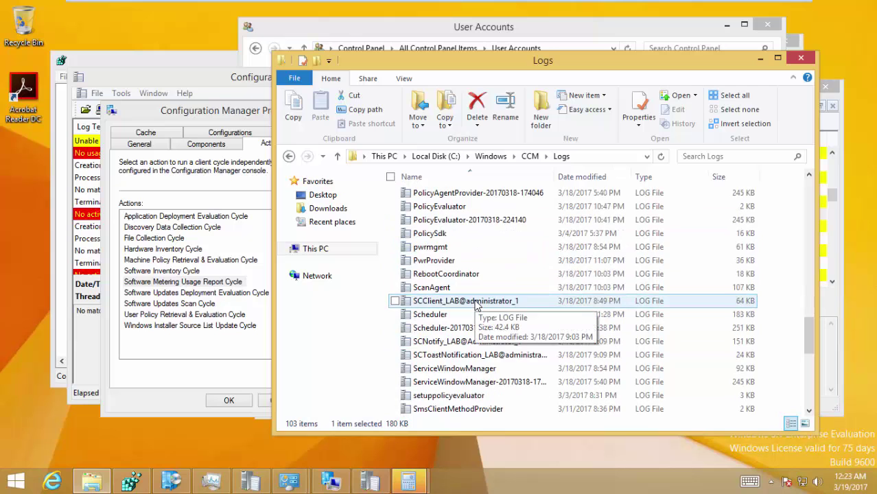
scroll(476, 305, "down", 2)
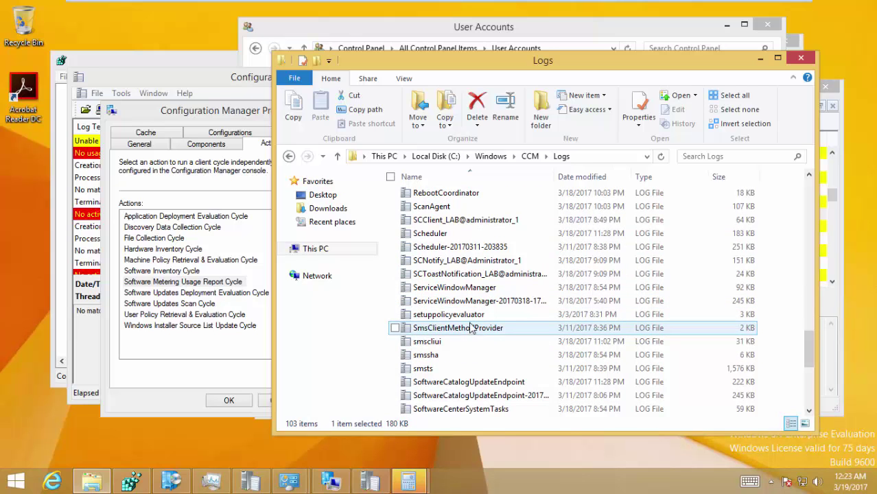
left_click(480, 409)
scroll(495, 364, "down", 2)
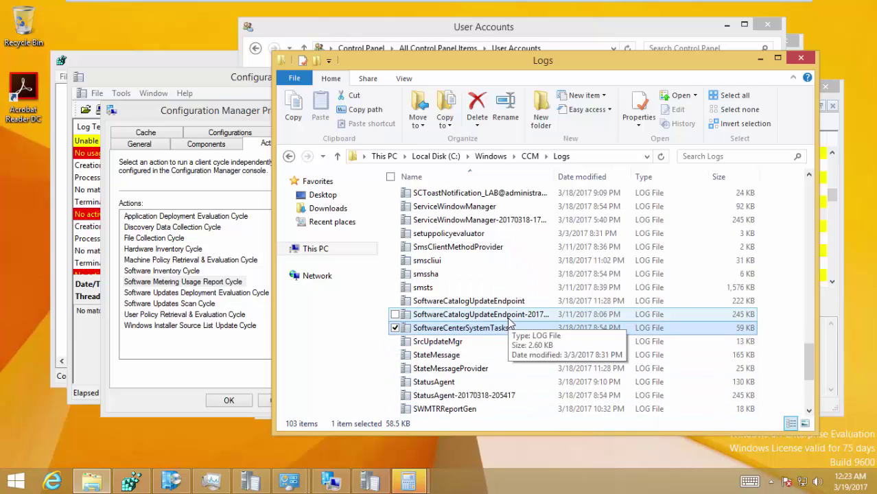
scroll(510, 324, "down", 1)
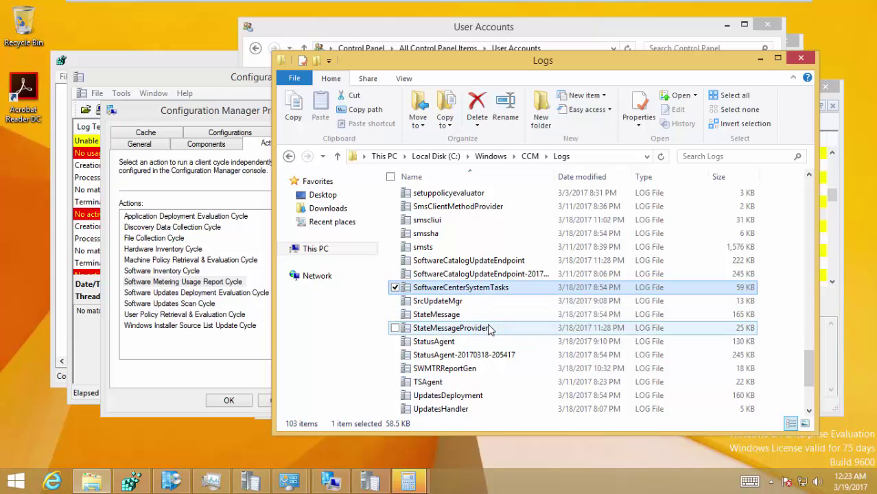
left_click(490, 371)
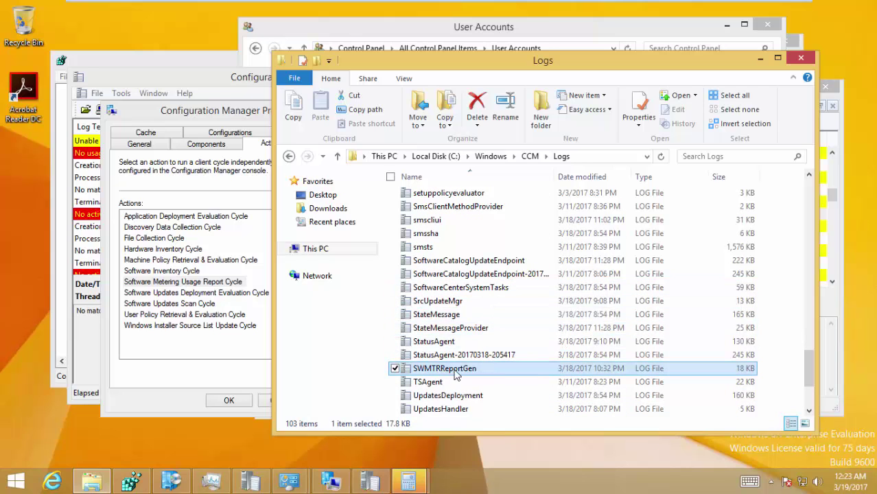
double_click(455, 371)
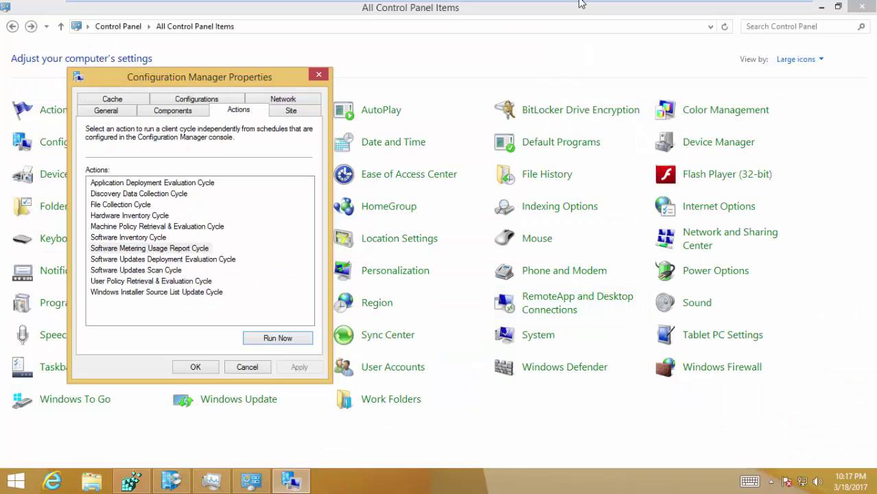
Switch to the SCCM server's console and expand Reporting and its Reports folder in the Monitoring workspace
left_click(580, 8)
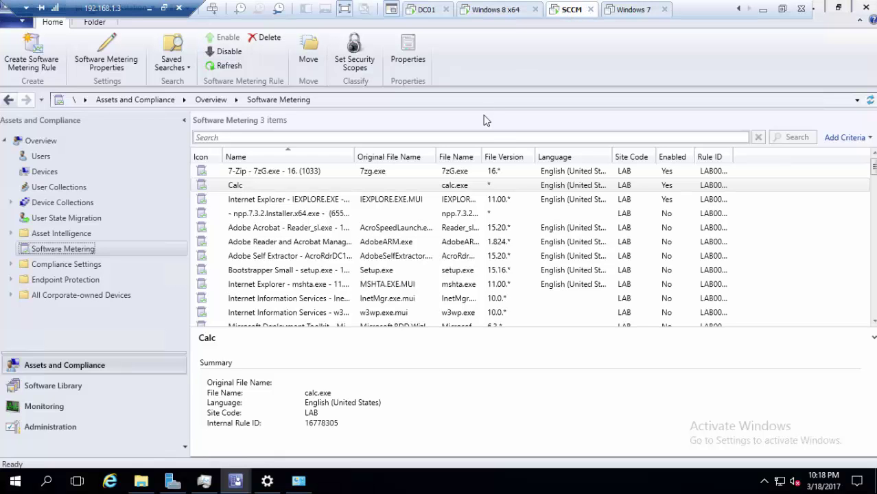
left_click(522, 185)
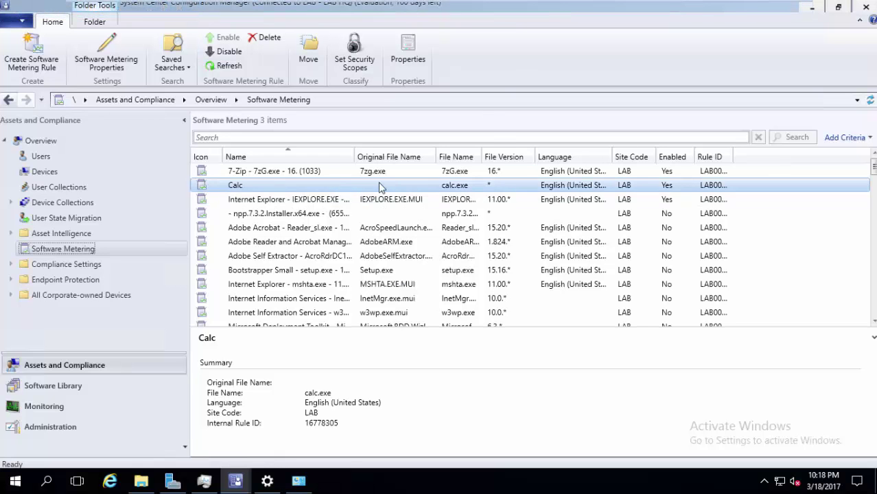
left_click(71, 387)
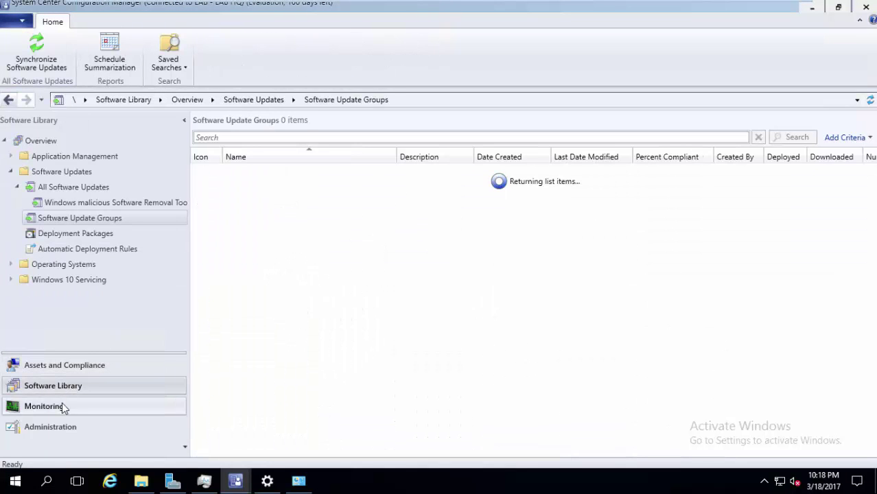
left_click(62, 404)
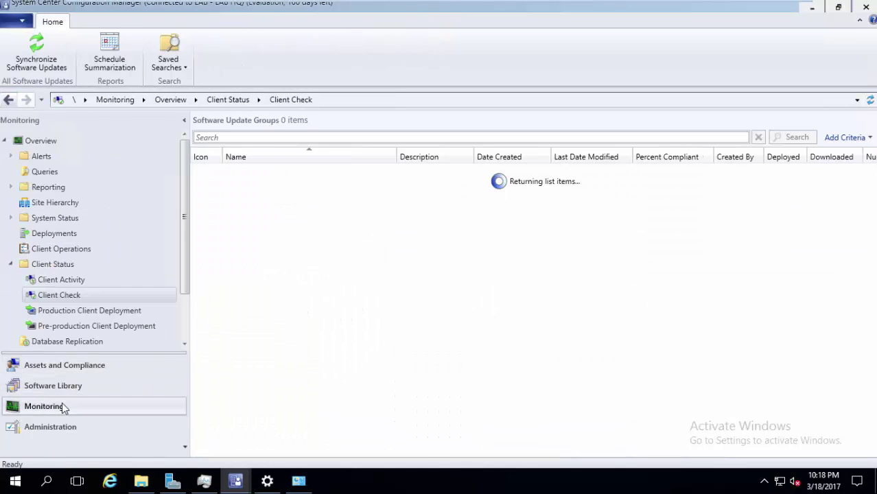
left_click(10, 187)
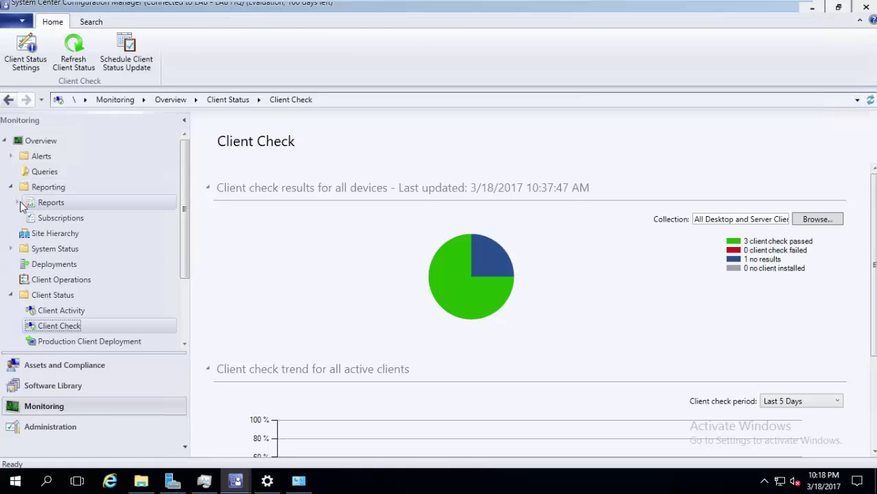
left_click(20, 203)
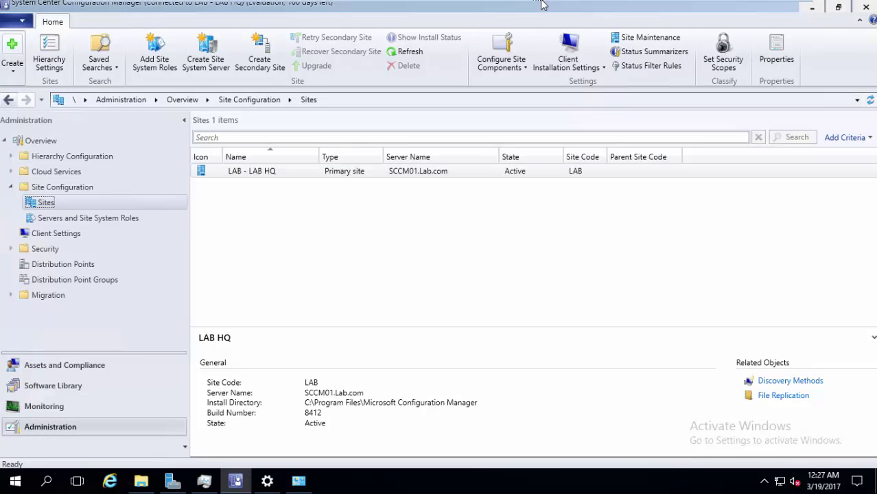
Switch to the Windows 8 x64 client and review the usage report generation and sent message entries in SWMTRReportGen.log
left_click(514, 9)
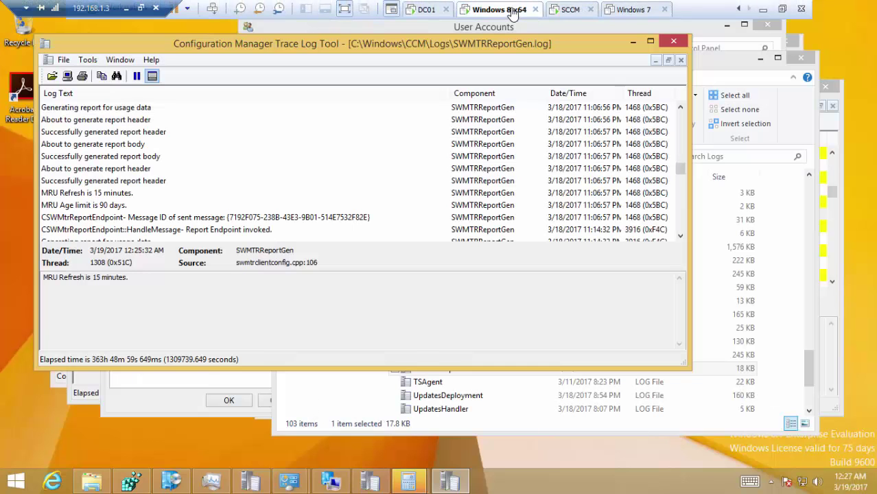
left_click(478, 219)
scroll(479, 224, "down", 7)
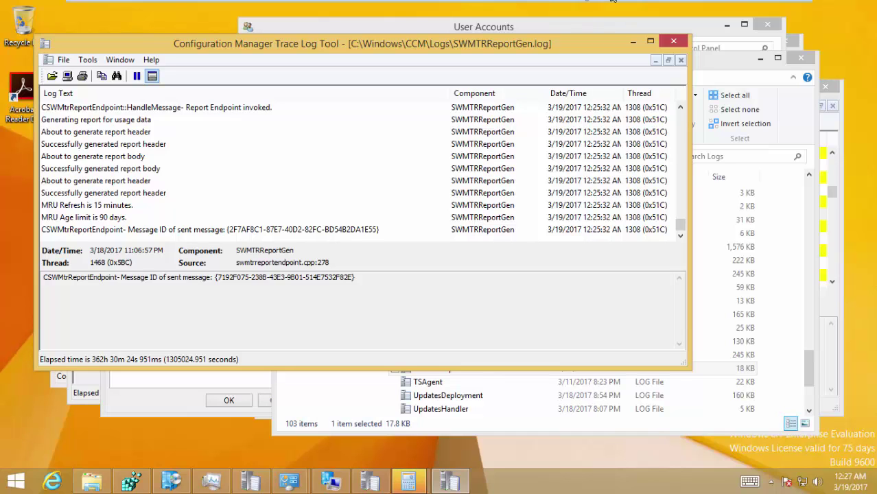
Switch to the SCCM server and locate the software metering file usage and monthly usage summarization tasks in LAB HQ's Site Maintenance
left_click(569, 11)
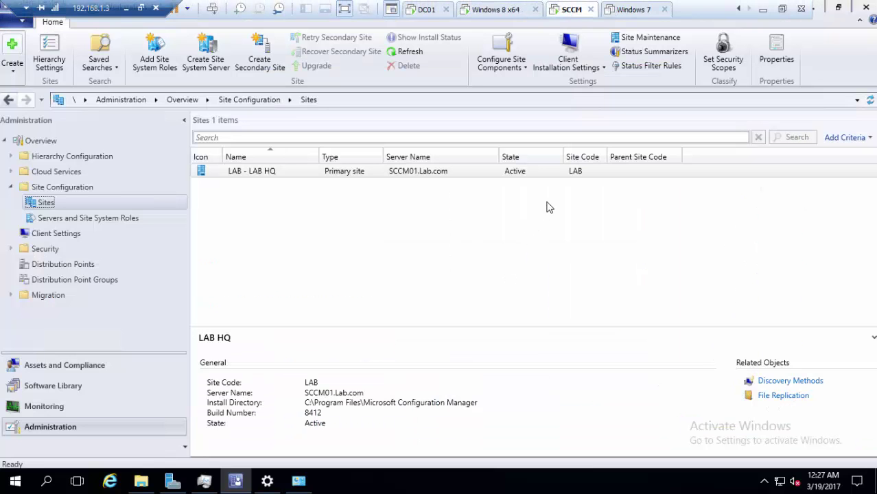
left_click(634, 39)
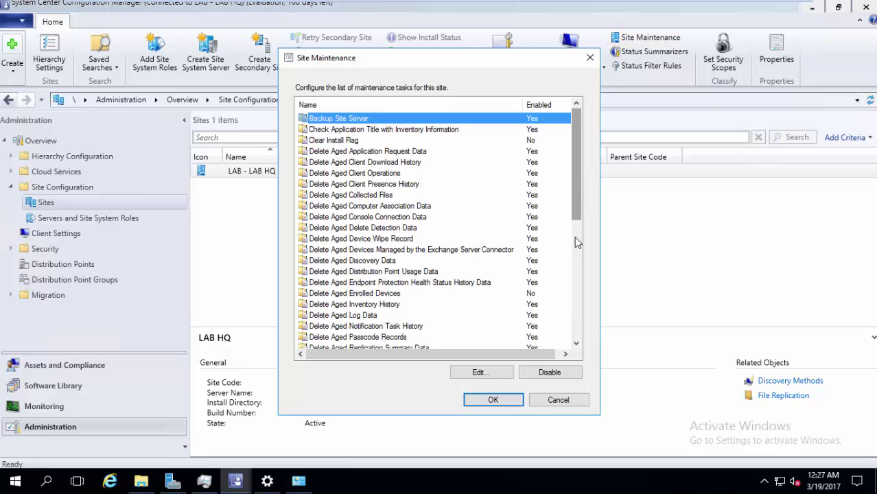
scroll(579, 247, "down", 4)
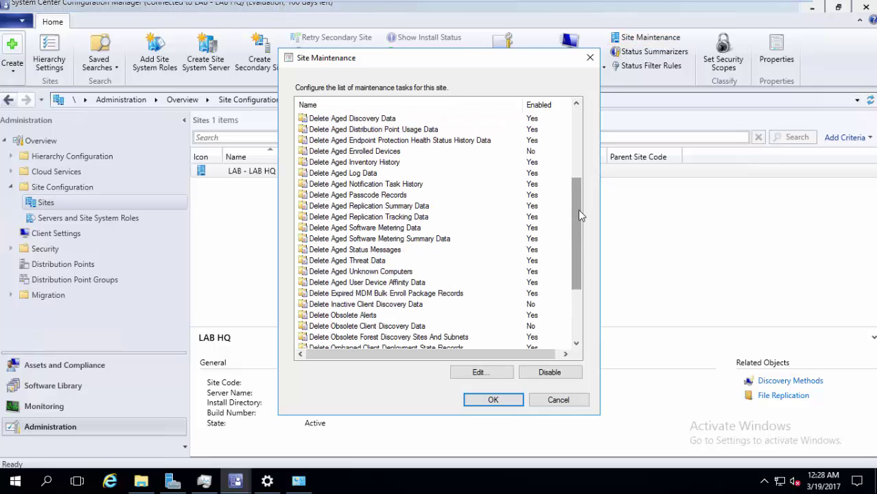
left_click_drag(580, 215, 429, 303)
left_click(418, 307)
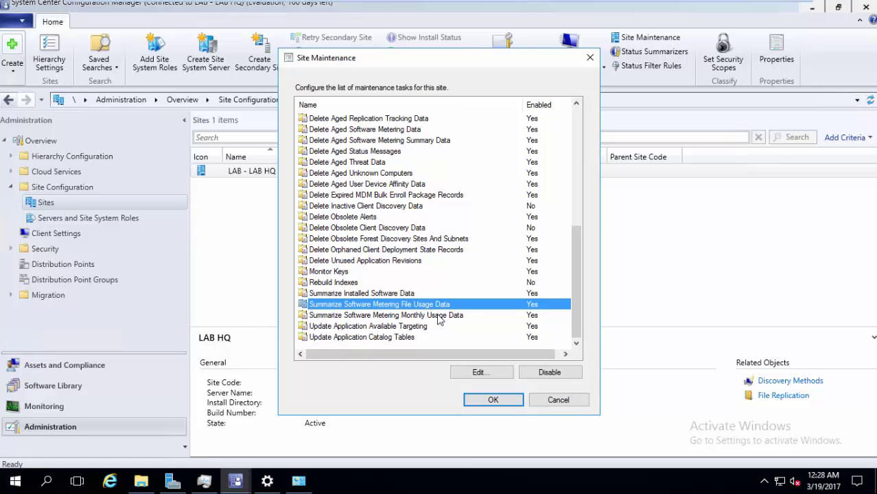
left_click(438, 316)
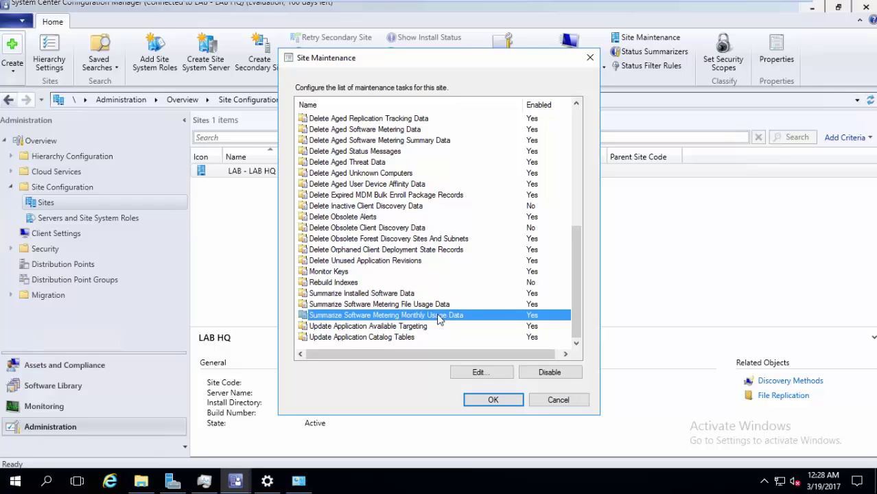
View the schedule of the Summarize Software Metering Monthly Usage Data task and close Site Maintenance without changes
left_click(478, 374)
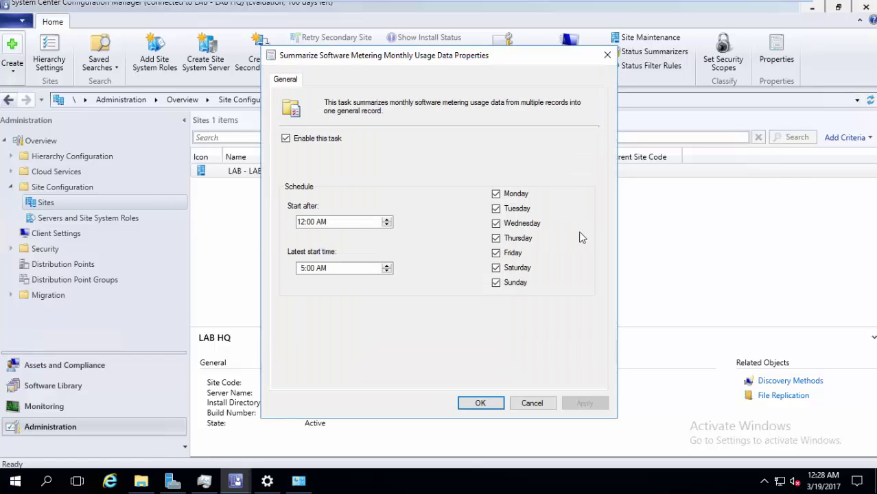
left_click(534, 405)
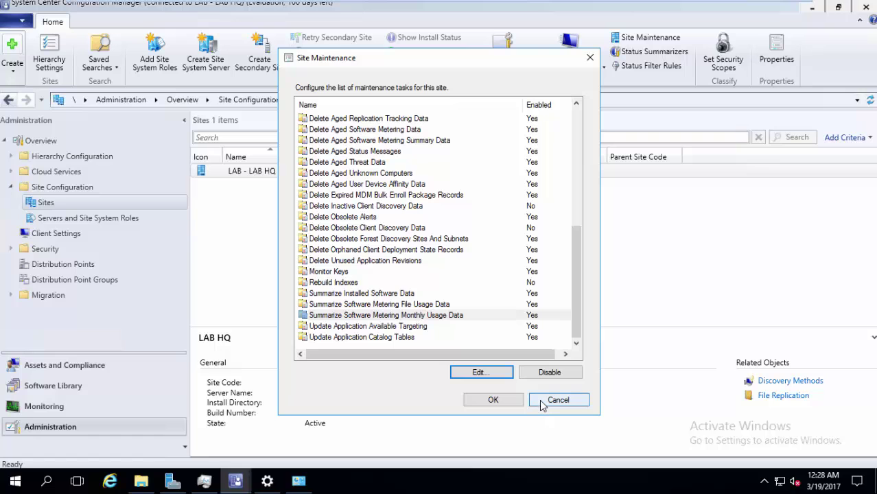
left_click(542, 405)
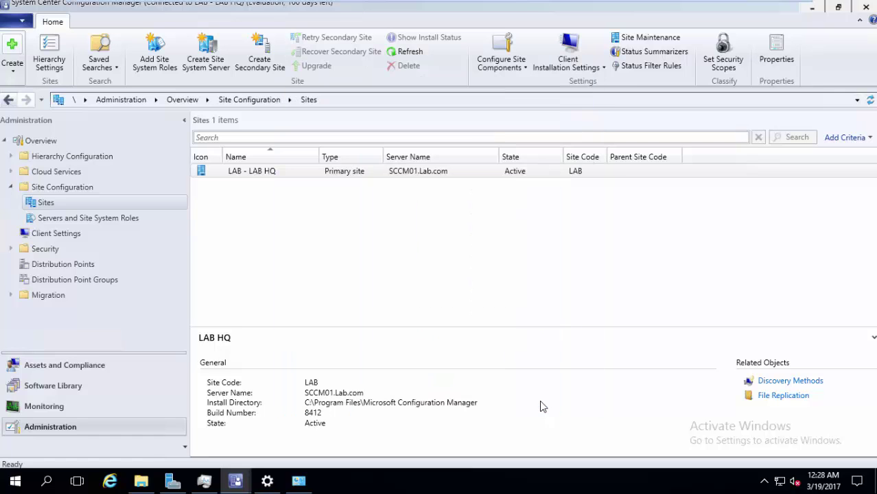
Open the "Total usage for all metered software programs" report from the Software Metering reports in Monitoring
left_click(93, 409)
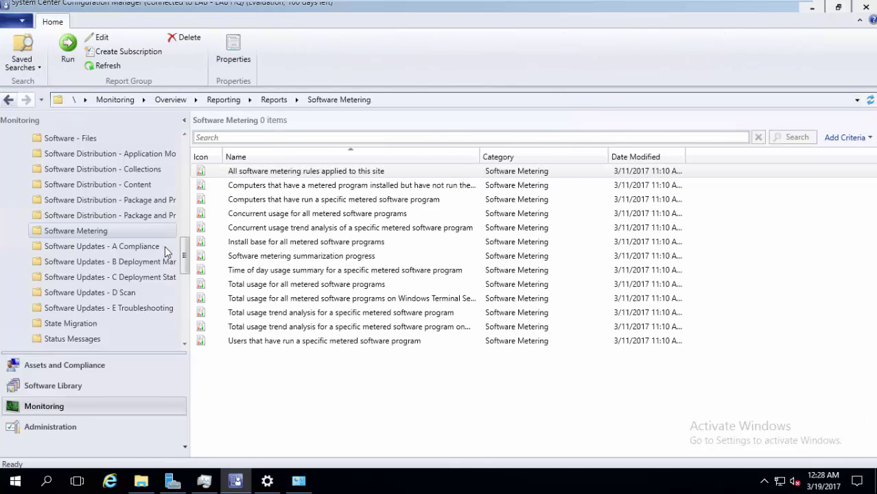
left_click_drag(182, 253, 152, 248)
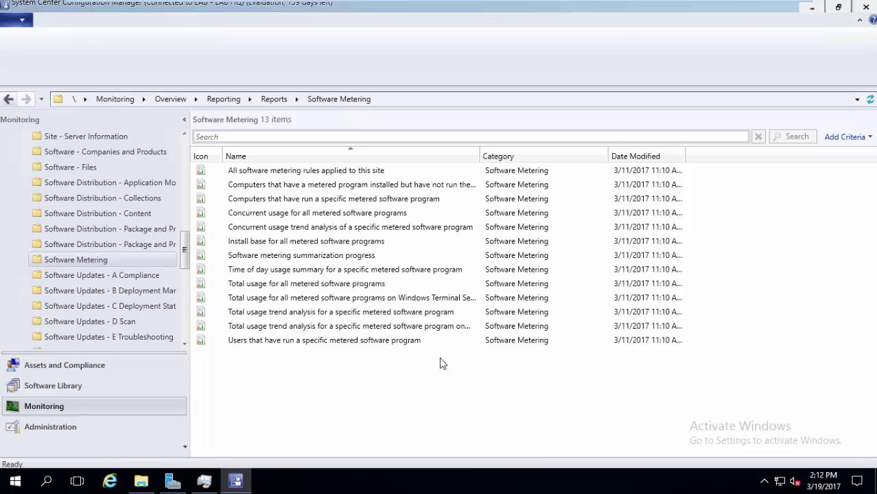
left_click(339, 288)
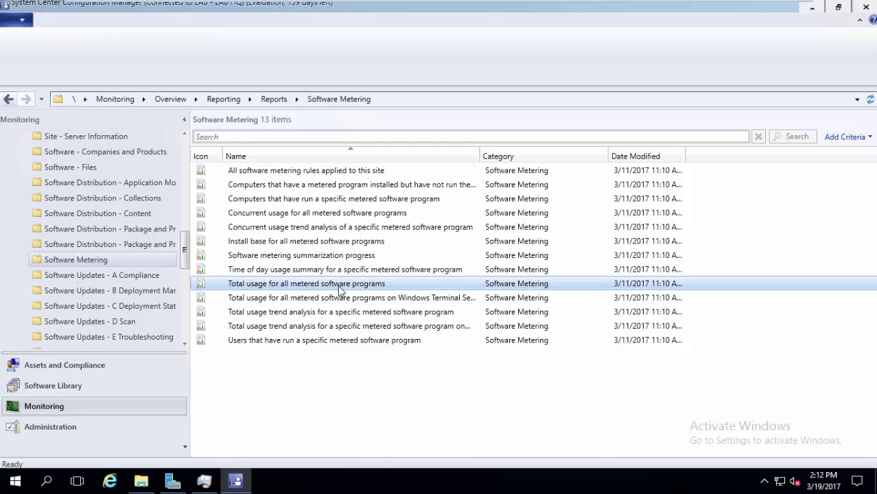
double_click(337, 290)
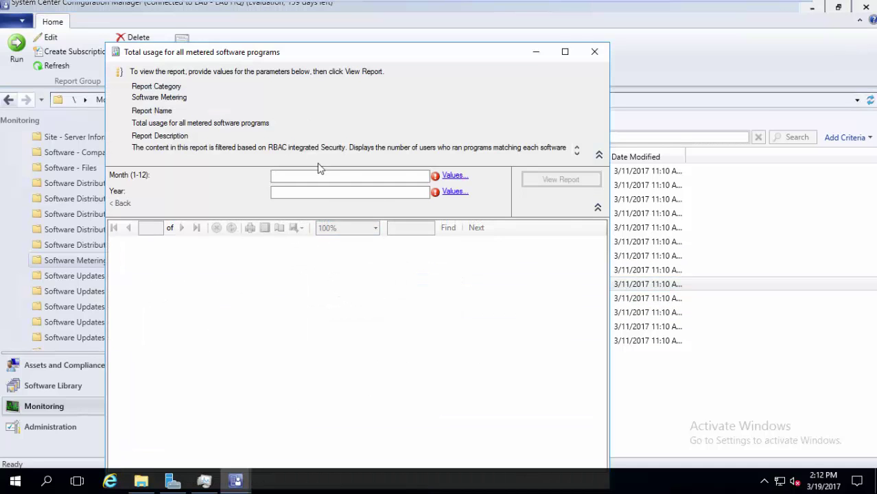
Set the report's Month parameter to 3 from its available values
left_click(454, 177)
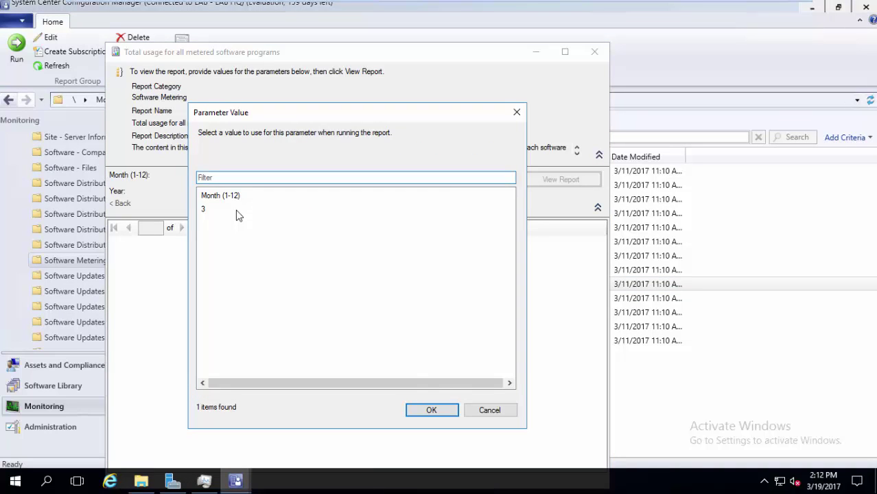
left_click(239, 214)
left_click(449, 407)
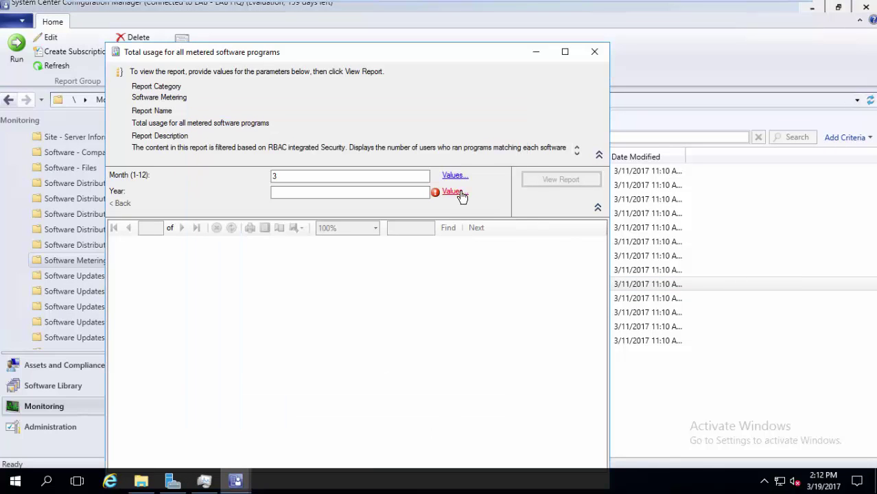
Set the report's Year parameter to 2017 from its available values, run the report, and maximize the report window
left_click(460, 194)
left_click(251, 210)
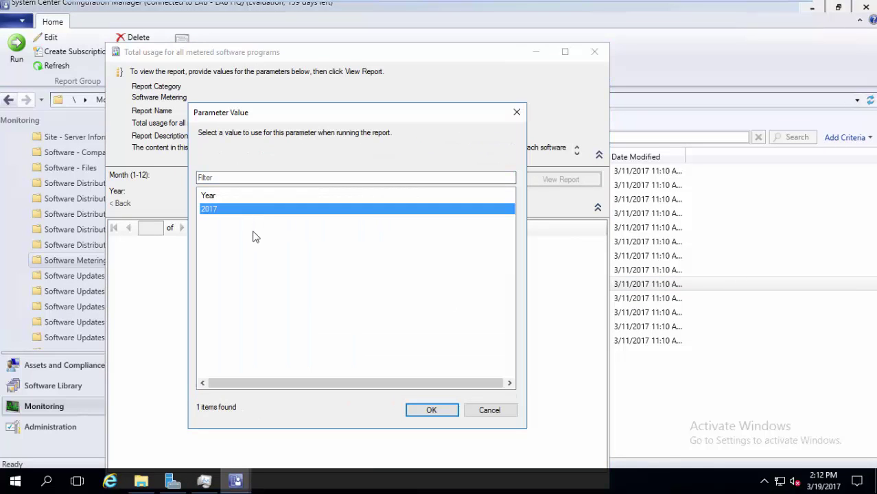
left_click(418, 409)
left_click(554, 179)
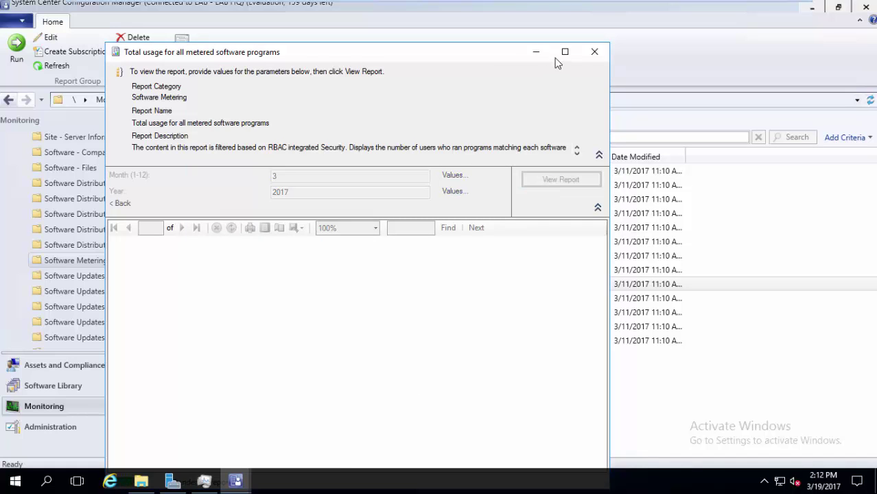
left_click_drag(484, 60, 522, 2)
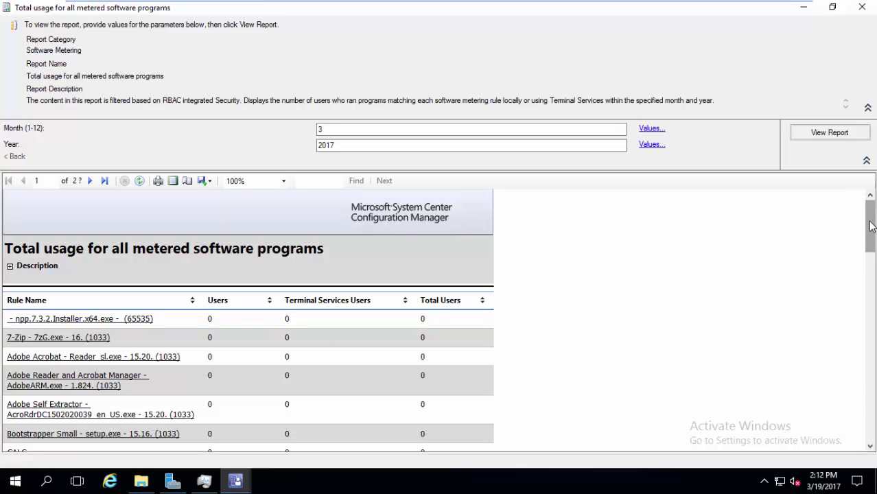
View the total usage trend analysis for the CALC 2 rule and return to the report of all metered programs
left_click_drag(869, 230, 870, 254)
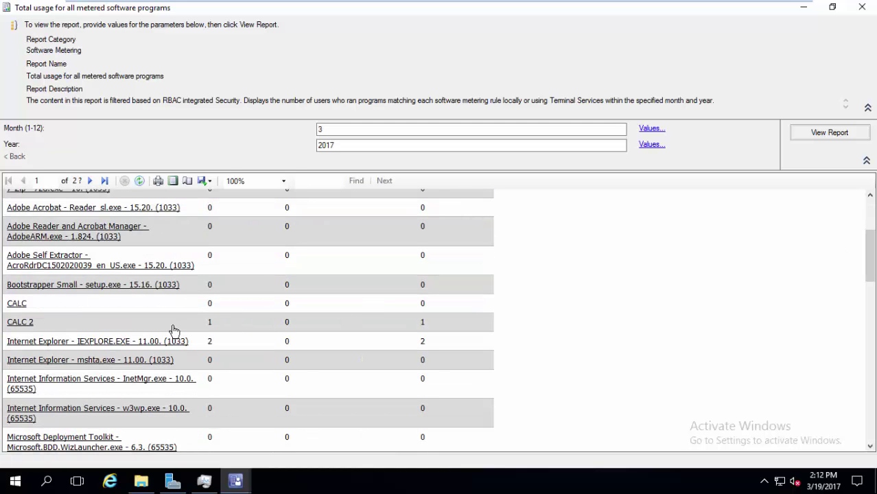
left_click(210, 323)
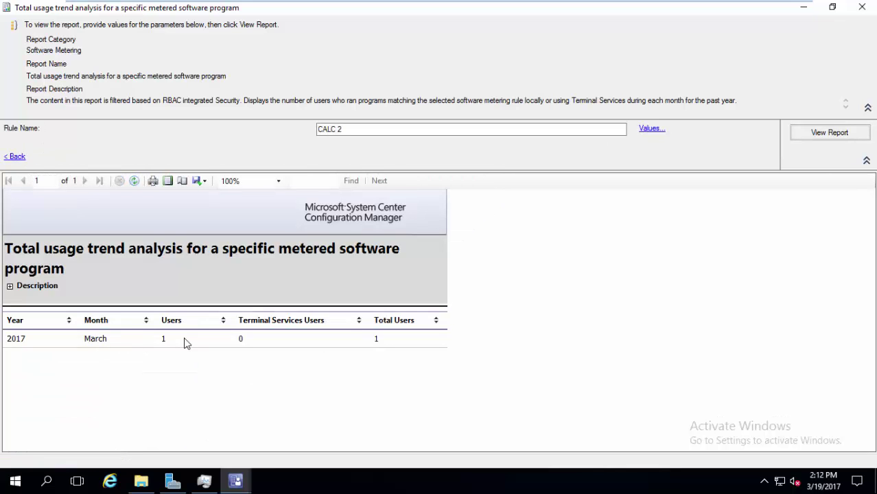
left_click(14, 156)
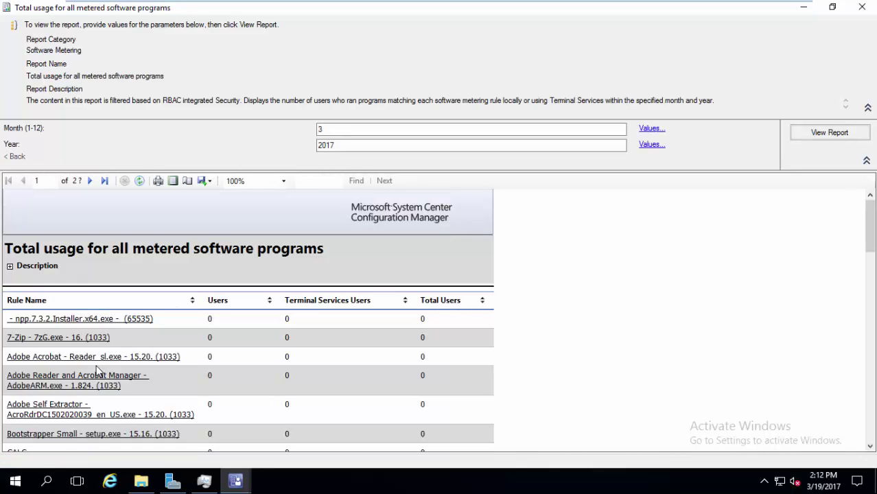
View the usage trend analysis for the Internet Explorer - IEXPLORE.EXE - 11.00. (1033) rule and close the report window
scroll(100, 370, "down", 3)
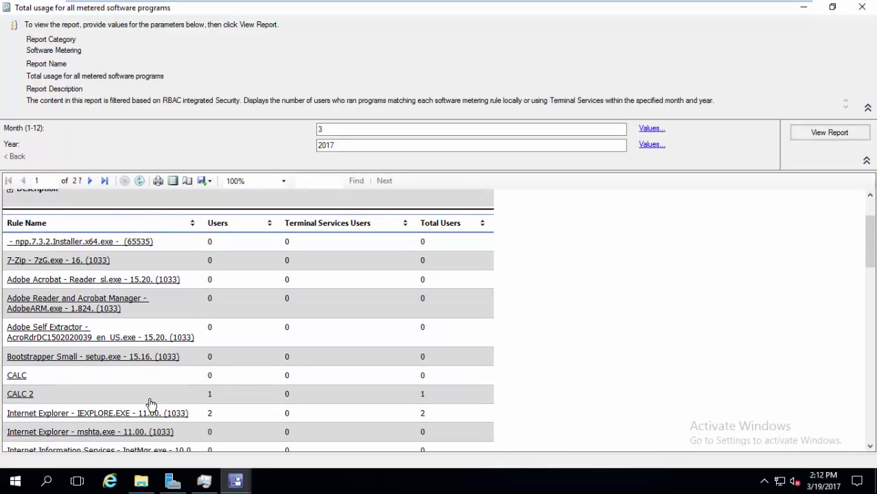
left_click(141, 415)
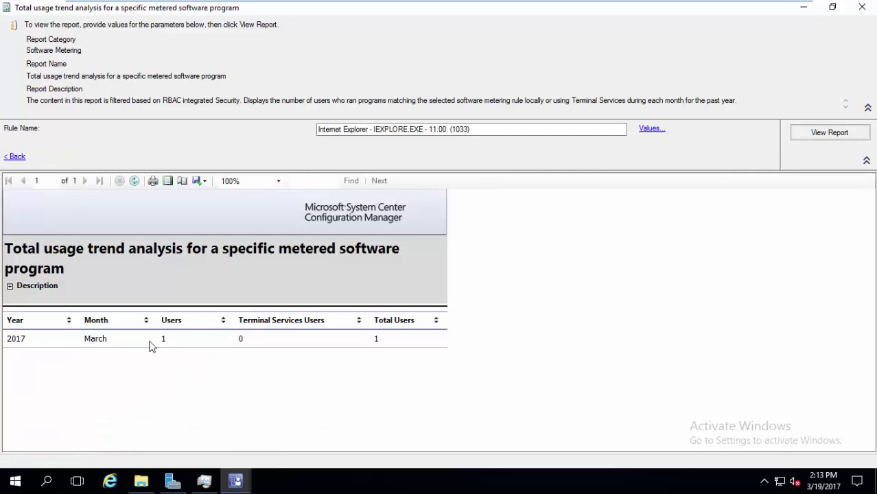
left_click(862, 7)
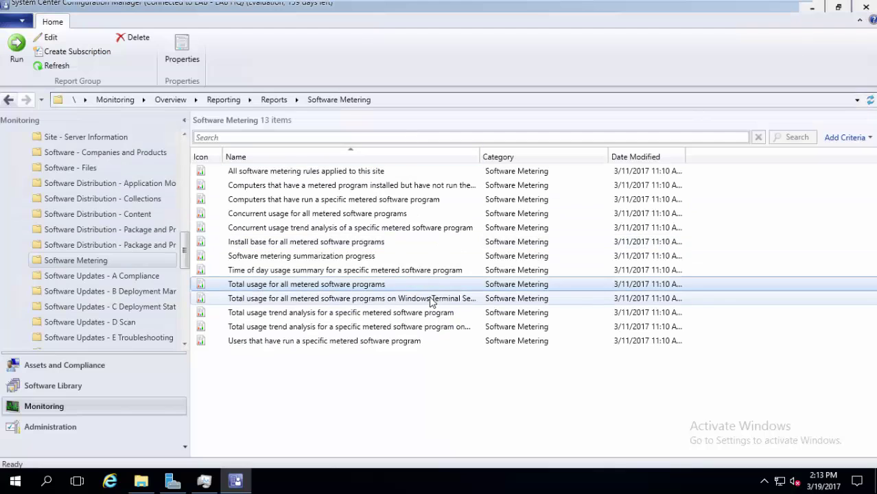